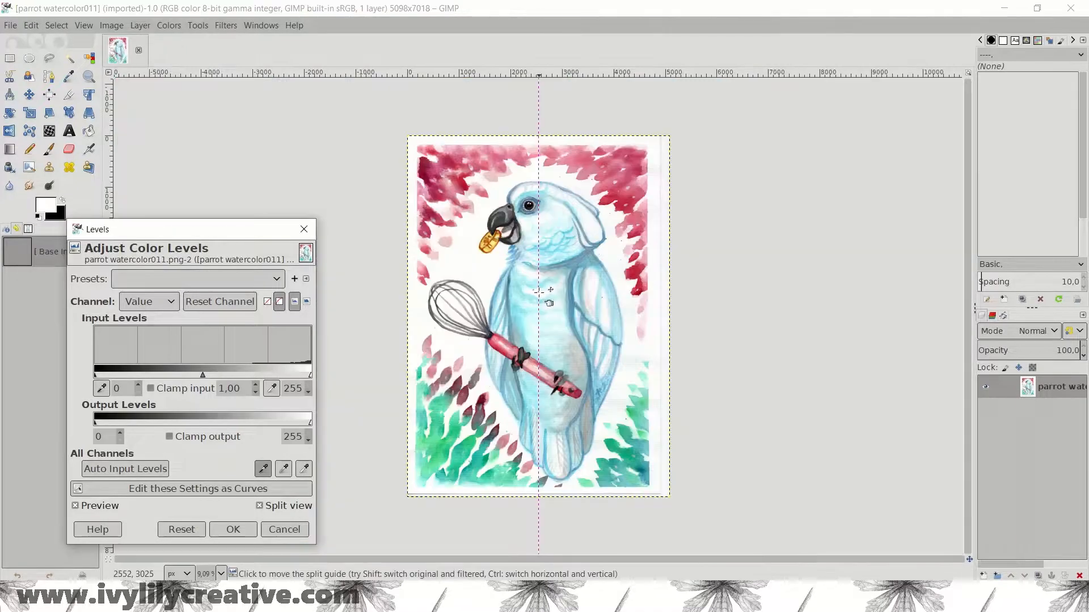
- Apply the Levels adjustment to the parrot painting and adjust its shadows and highlights
{"action": "left_click", "coordinate": [233, 529]}
{"action": "left_click", "coordinate": [182, 25]}
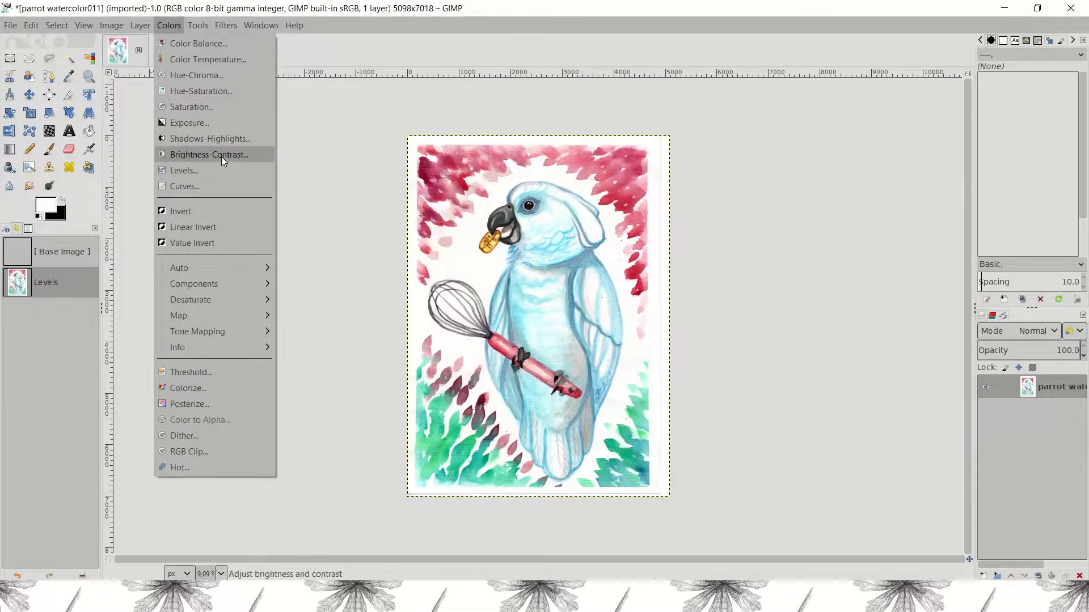
{"action": "left_click", "coordinate": [215, 138]}
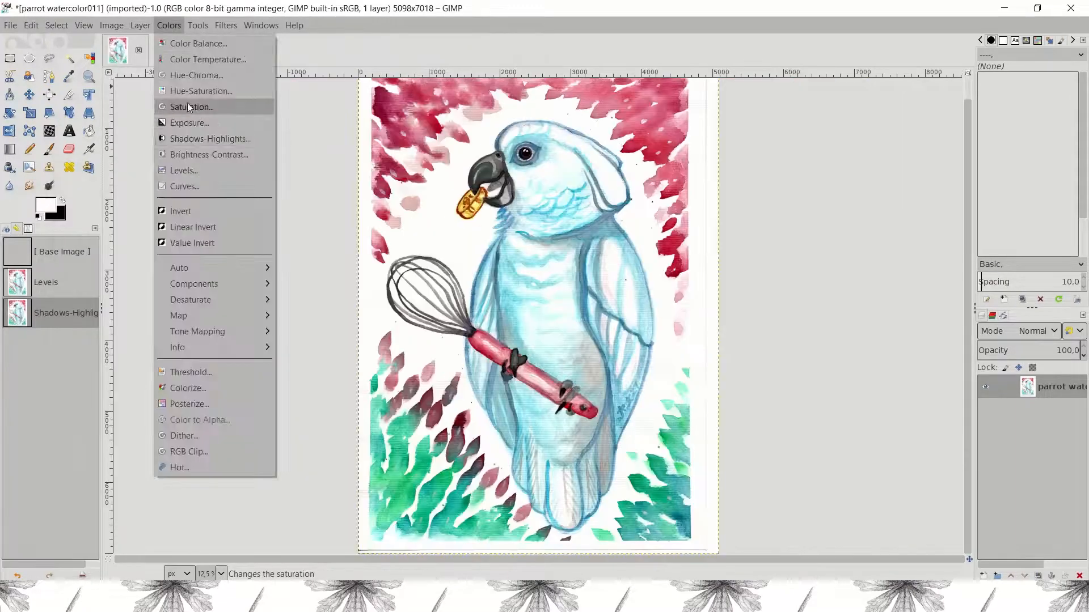
- Boost the painting's color saturation and sharpen it with Unsharp Mask, comparing the original and sharpened versions around the parrot's head
{"action": "left_click", "coordinate": [189, 107]}
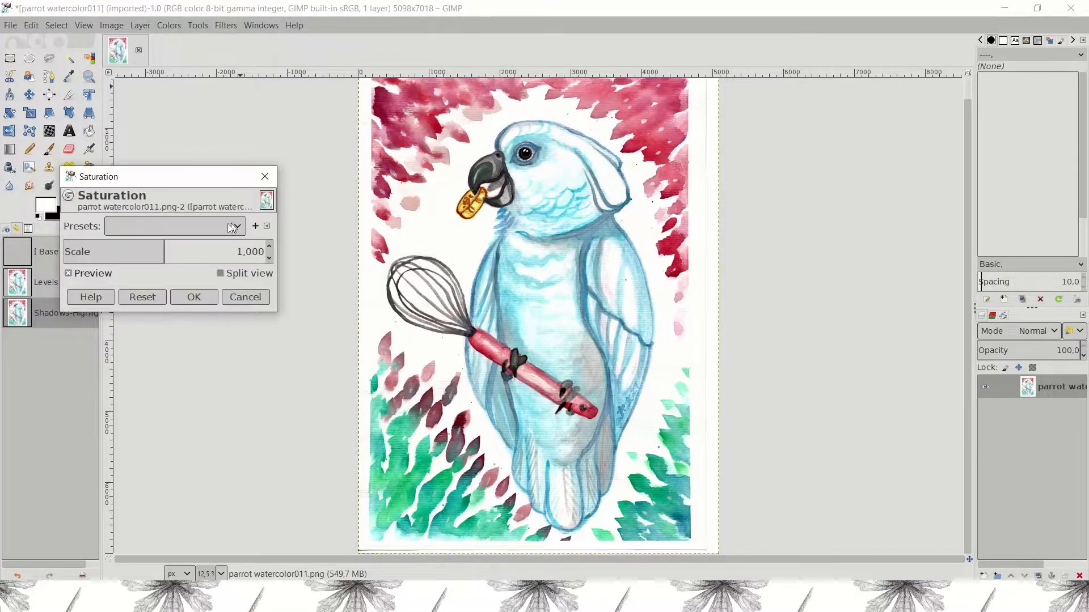
{"action": "left_click", "coordinate": [173, 250]}
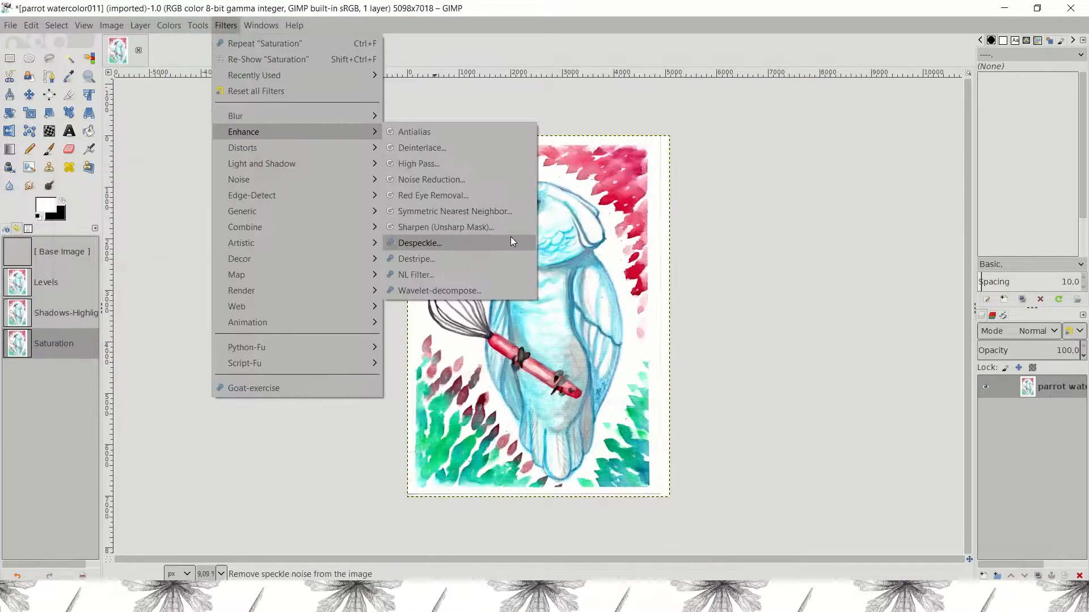
{"action": "left_click", "coordinate": [511, 237]}
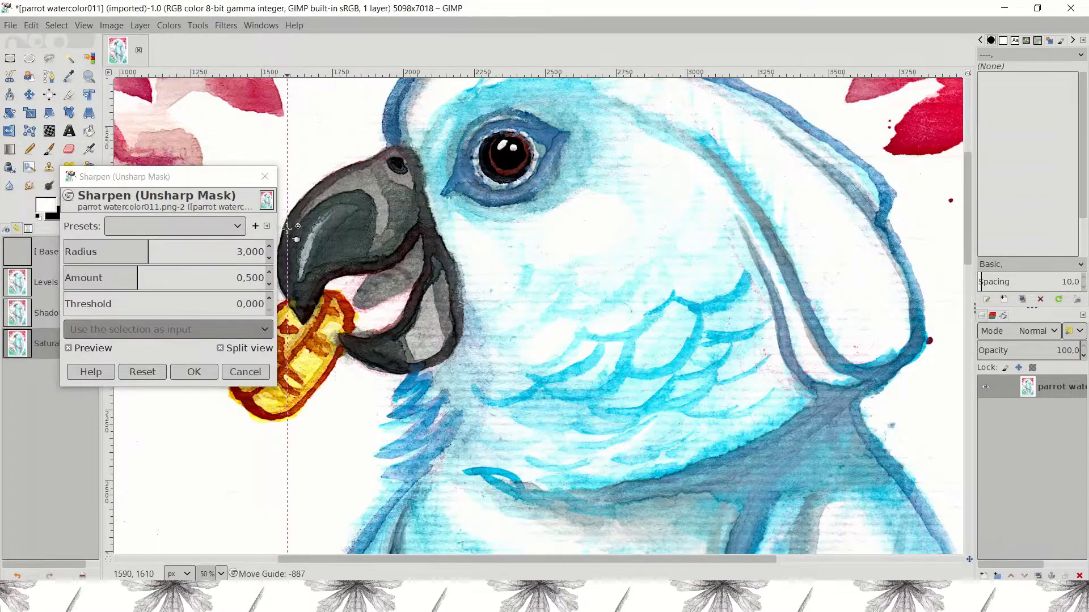
{"action": "left_click_drag", "start_coordinate": [287, 227], "coordinate": [514, 225]}
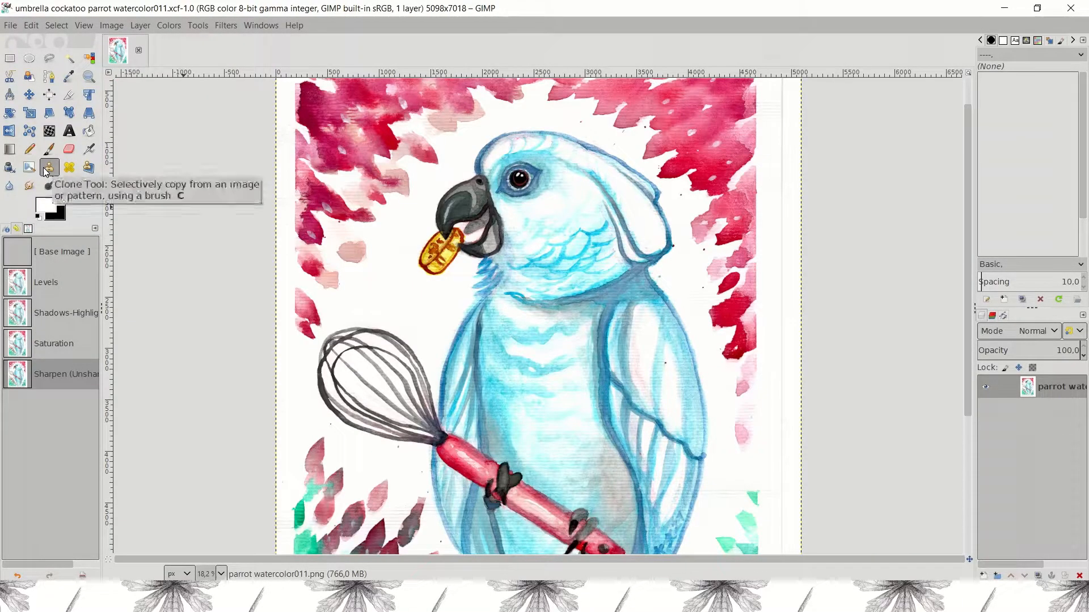
- Clone clean paint over the flaws on the parrot's face, using the Hardness 075 brush at size 83
{"action": "left_click", "coordinate": [48, 167]}
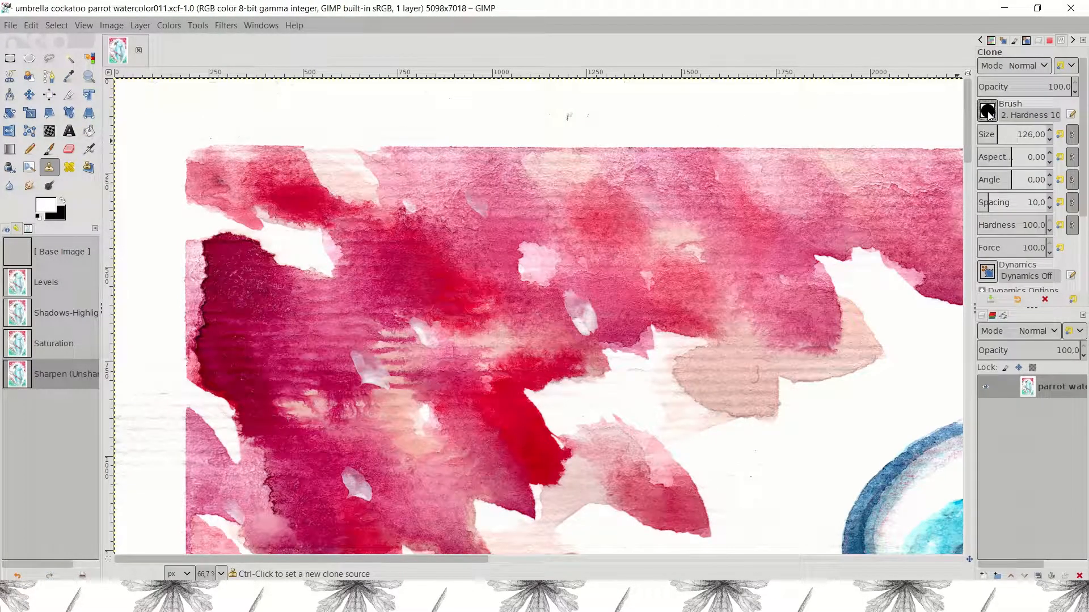
{"action": "left_click", "coordinate": [988, 112]}
{"action": "left_click", "coordinate": [1016, 149]}
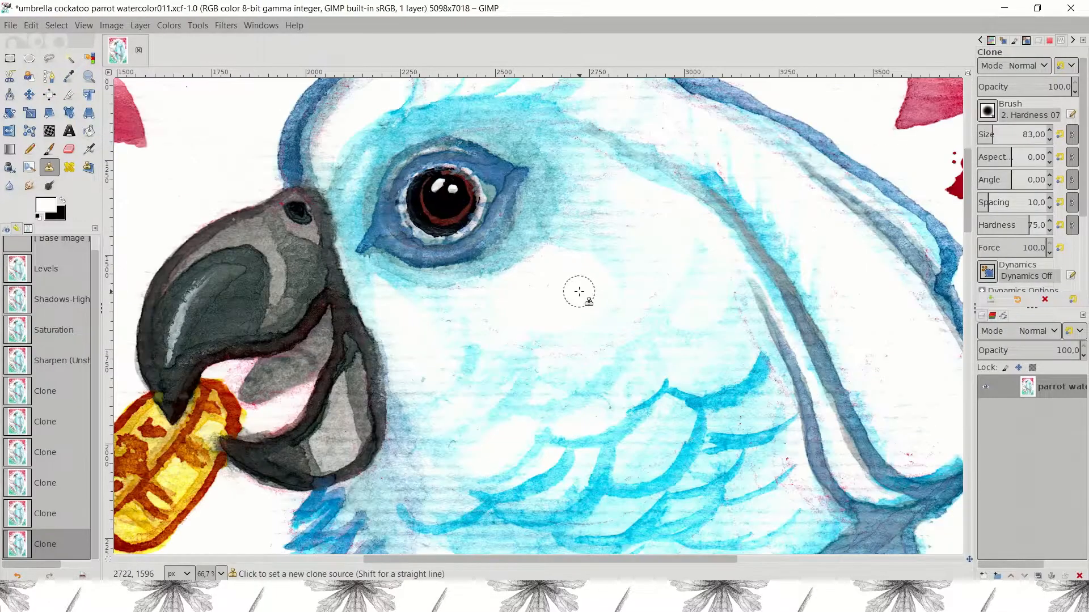
{"action": "left_click", "coordinate": [582, 336]}
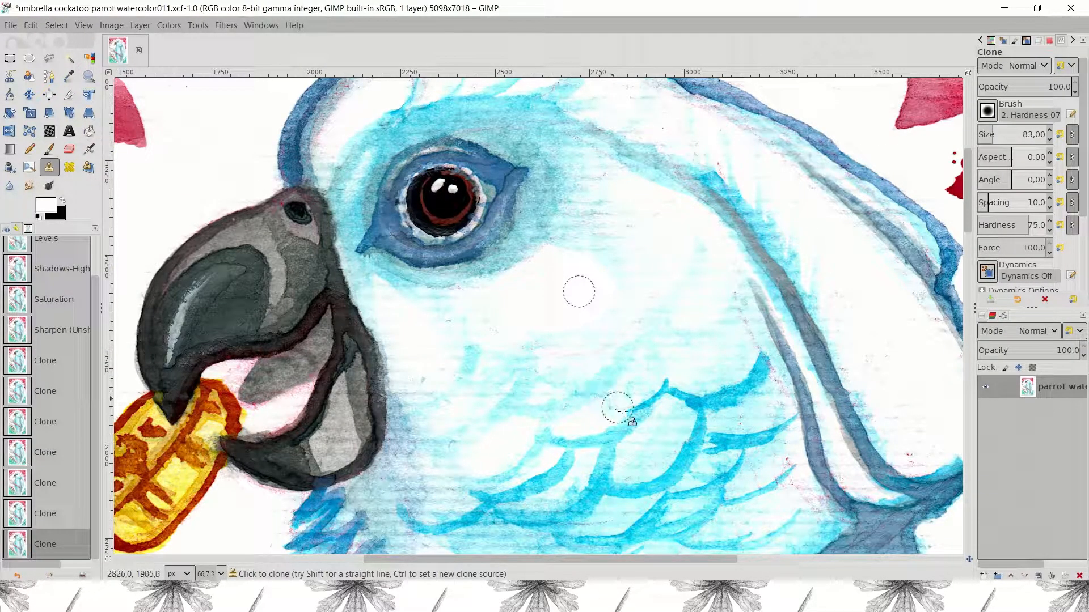
{"action": "left_click", "coordinate": [464, 307], "text": "ctrl"}
{"action": "left_click", "coordinate": [457, 313]}
{"action": "left_click", "coordinate": [562, 357]}
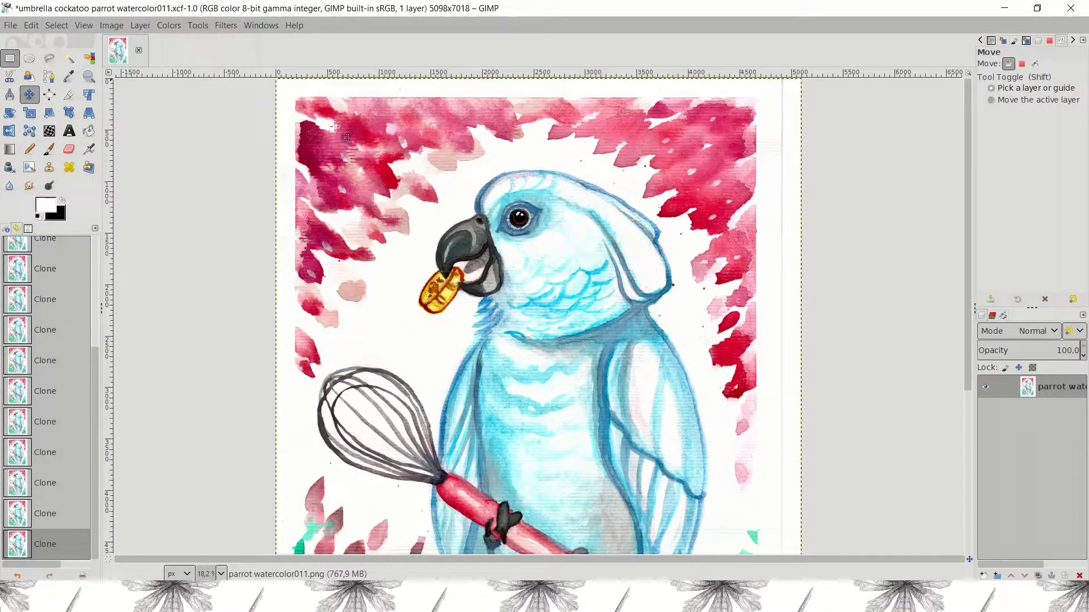
- Select the painted area with a rectangle and crop the image to it, about 4472 × 6622 px
{"action": "left_click_drag", "start_coordinate": [335, 126], "coordinate": [614, 461]}
{"action": "scroll", "coordinate": [616, 342], "scroll_direction": "down", "scroll_amount": 5}
{"action": "mouse_move", "coordinate": [336, 129]}
{"action": "left_mouse_down"}
{"action": "mouse_move", "coordinate": [295, 97]}
{"action": "mouse_move", "coordinate": [756, 578]}
{"action": "mouse_move", "coordinate": [768, 539]}
{"action": "left_mouse_up"}
{"action": "left_click", "coordinate": [617, 341]}
{"action": "scroll", "coordinate": [617, 342], "scroll_direction": "up", "scroll_amount": 5}
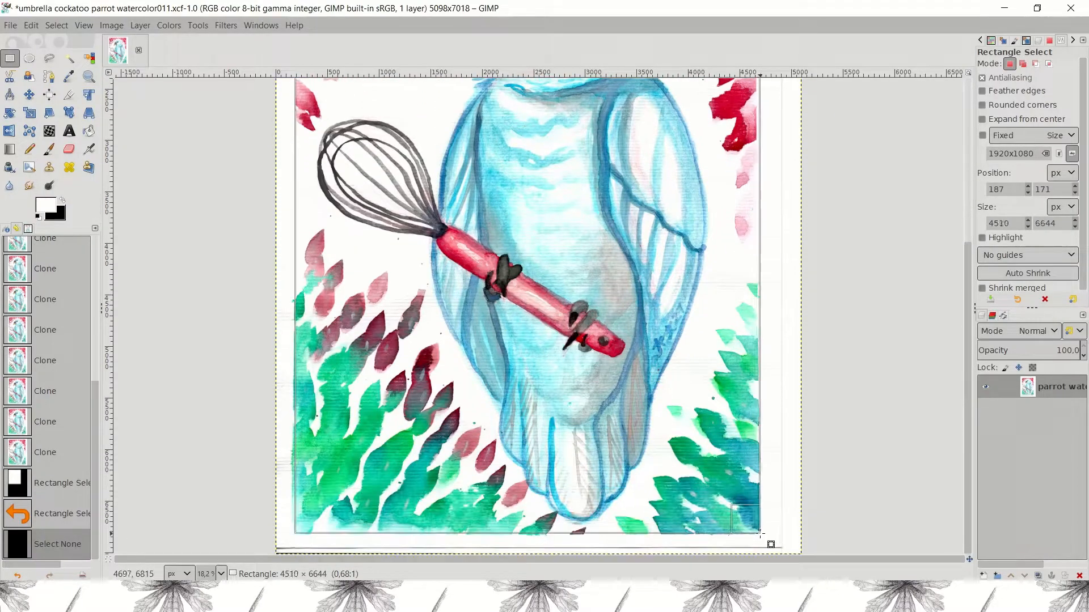
{"action": "scroll", "coordinate": [557, 204], "scroll_direction": "up", "scroll_amount": 5}
{"action": "left_click", "coordinate": [112, 24]}
{"action": "left_click", "coordinate": [146, 229]}
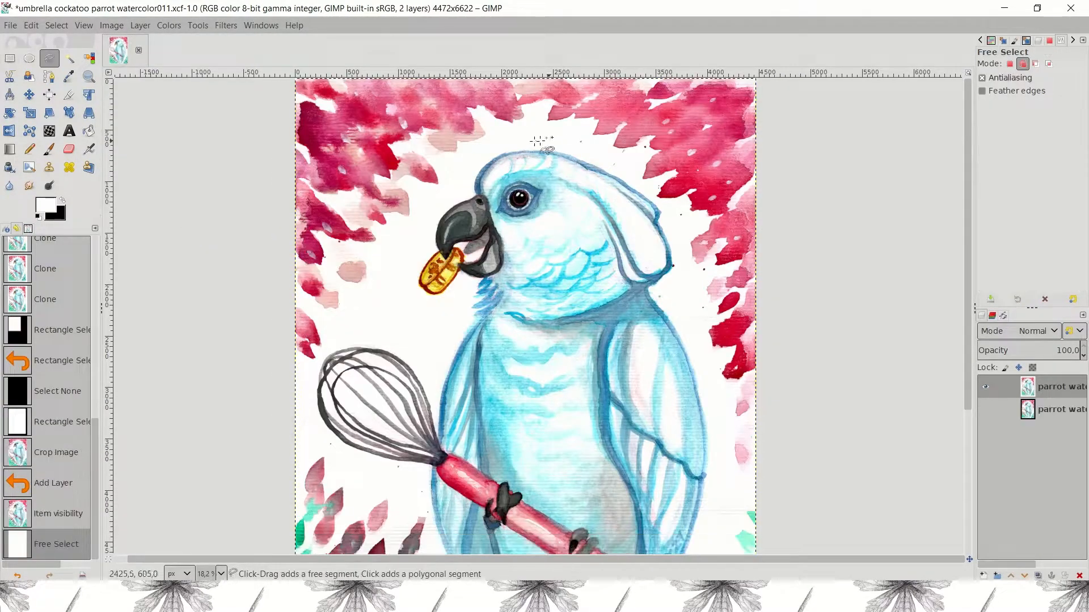
- Outline the parrot and whisk loosely with Free Select, invert the selection and cut away the surrounding background
{"action": "mouse_move", "coordinate": [547, 140]}
{"action": "left_mouse_down"}
{"action": "mouse_move", "coordinate": [472, 156]}
{"action": "mouse_move", "coordinate": [452, 189]}
{"action": "left_mouse_up"}
{"action": "mouse_move", "coordinate": [407, 281]}
{"action": "left_mouse_down"}
{"action": "mouse_move", "coordinate": [411, 326]}
{"action": "mouse_move", "coordinate": [363, 340]}
{"action": "left_mouse_up"}
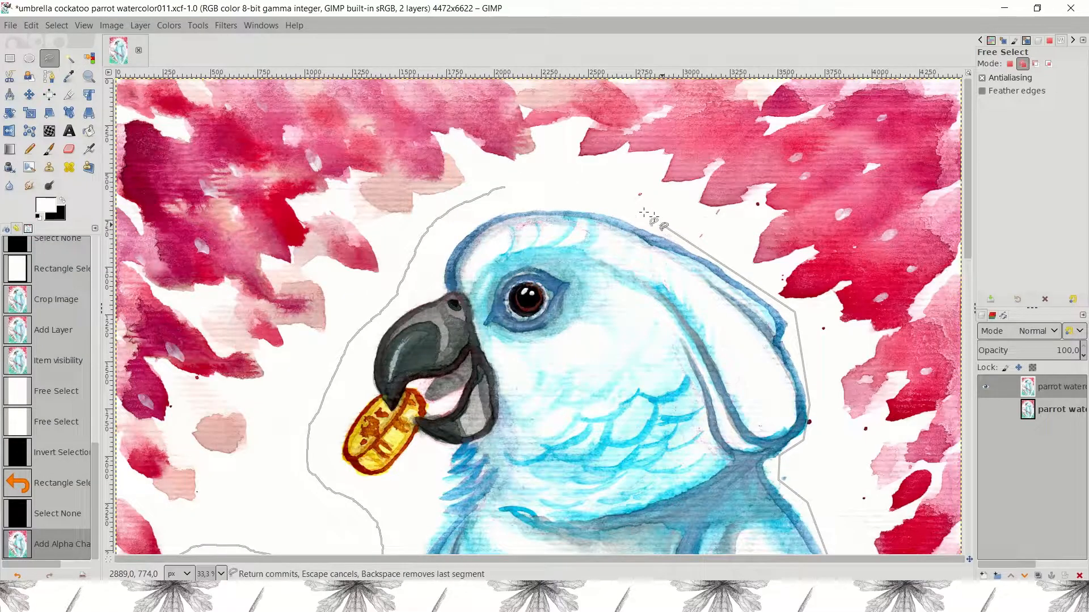
{"action": "left_click", "coordinate": [541, 190]}
{"action": "left_click", "coordinate": [504, 187]}
{"action": "key", "text": "Return"}
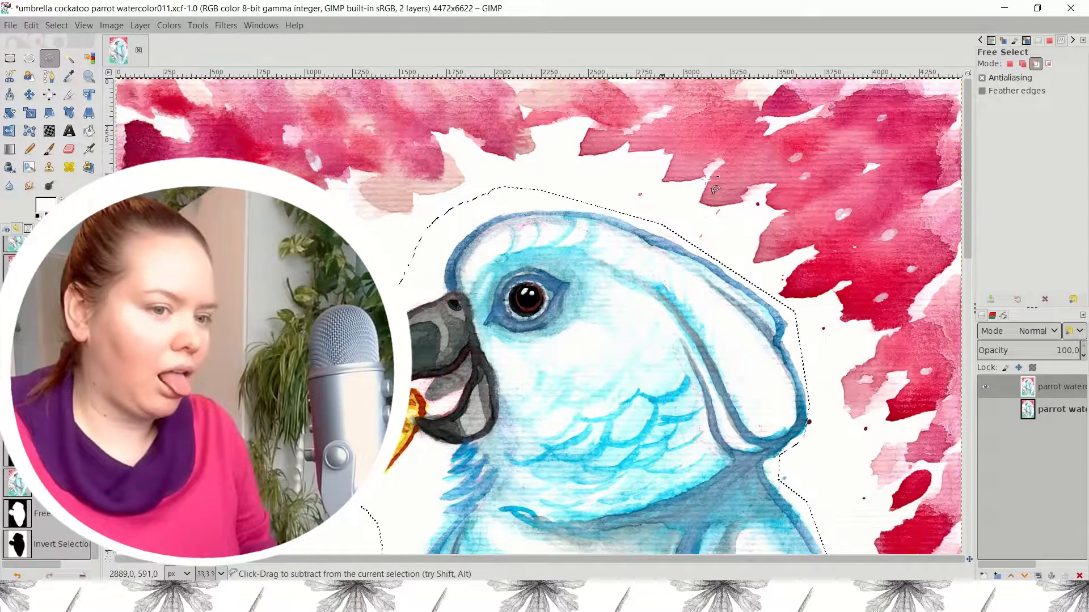
{"action": "key", "text": "ctrl+i"}
{"action": "key", "text": "ctrl+x"}
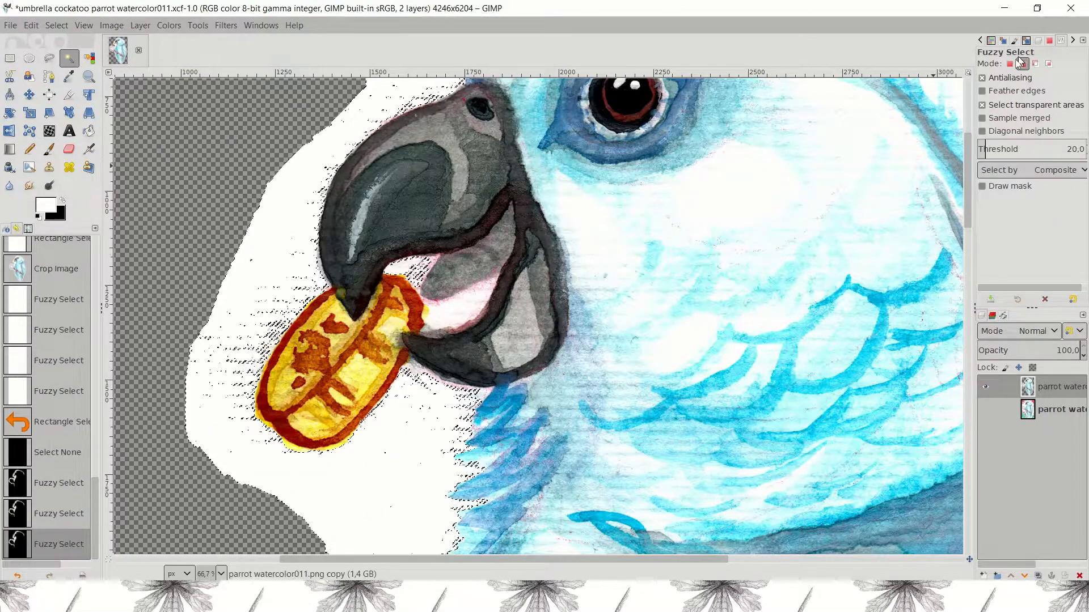
- Refine the Fuzzy Select selection of the white gap inside the beak at threshold 64.1 and cut it out
{"action": "left_click", "coordinate": [488, 326]}
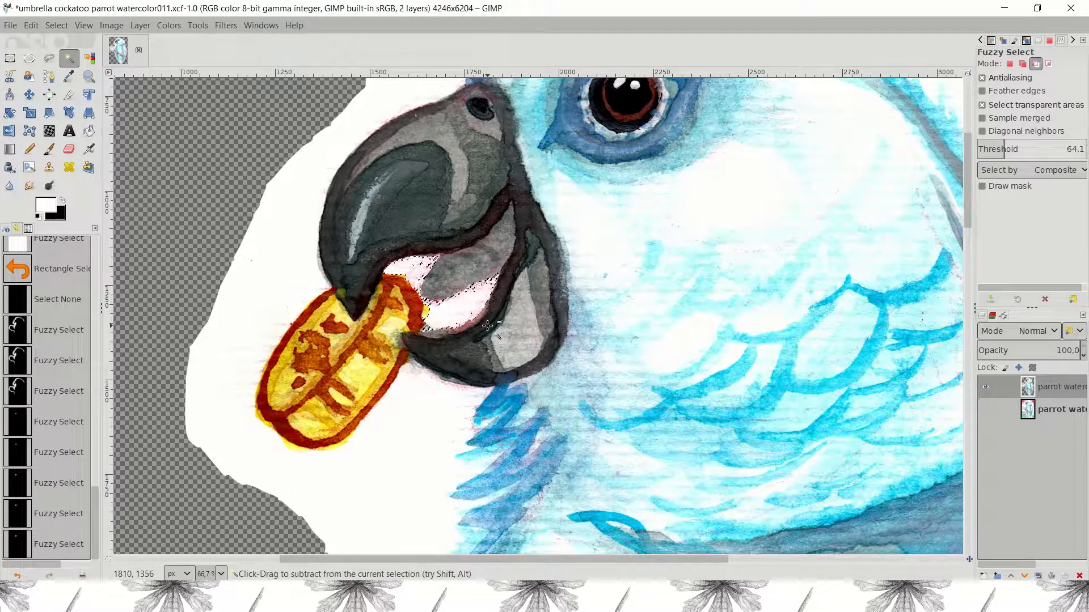
{"action": "key", "text": "ctrl+x"}
- Add a new layer named "right lines" filled with the background color and place it beneath the cut-out parrot layer
{"action": "right_click", "coordinate": [1032, 387]}
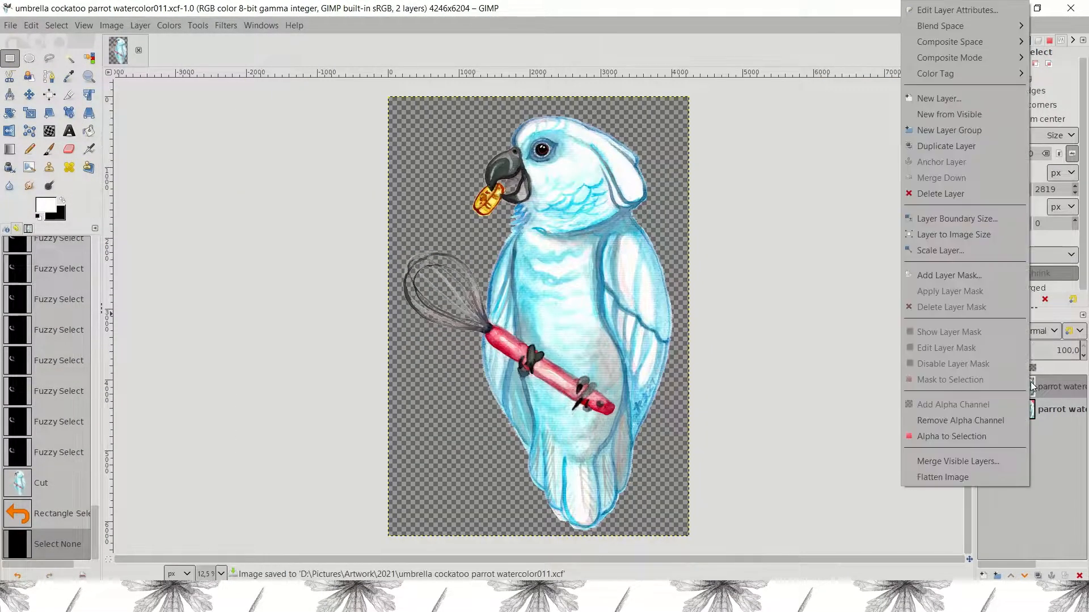
{"action": "left_click", "coordinate": [939, 98]}
{"action": "left_click", "coordinate": [924, 362]}
{"action": "left_click", "coordinate": [876, 405]}
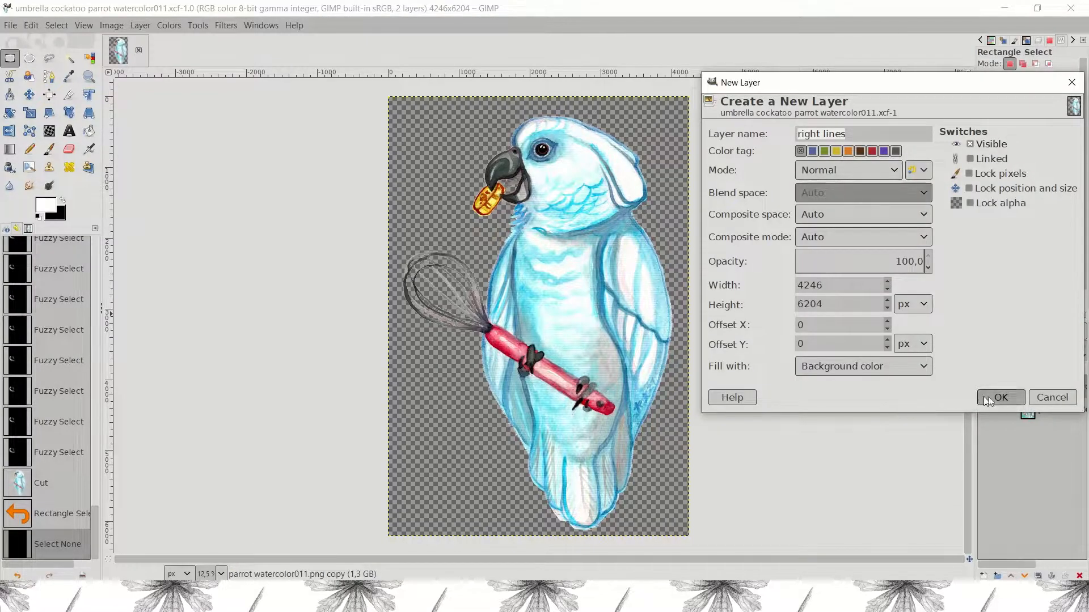
{"action": "left_click", "coordinate": [996, 398]}
{"action": "left_click_drag", "start_coordinate": [1058, 389], "coordinate": [1052, 418]}
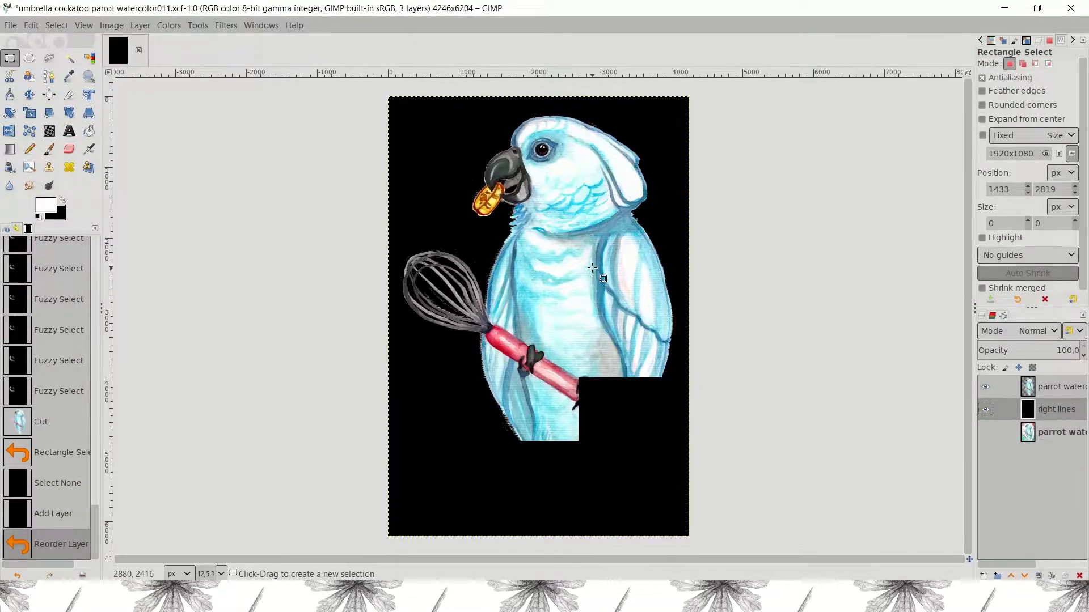
- Erase the white leftovers around the parrot's outline with the Hardness 100 brush at size 51, and hide the black layer
{"action": "scroll", "coordinate": [592, 267], "scroll_direction": "up", "scroll_amount": 1}
{"action": "scroll", "coordinate": [592, 268], "scroll_direction": "up", "scroll_amount": 4}
{"action": "left_click", "coordinate": [69, 149]}
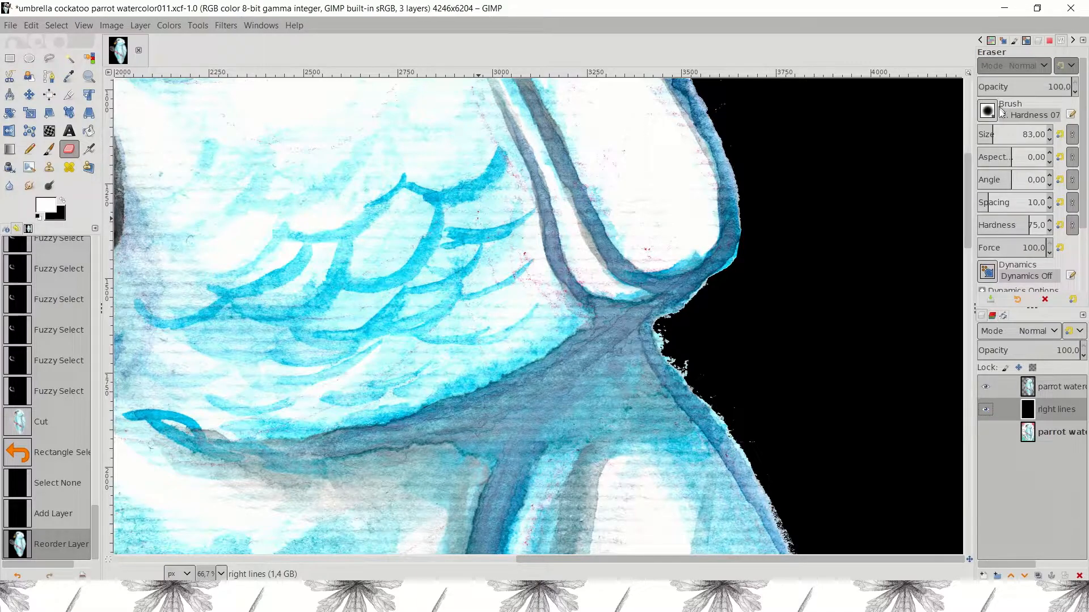
{"action": "left_click", "coordinate": [993, 116]}
{"action": "left_click", "coordinate": [1045, 389]}
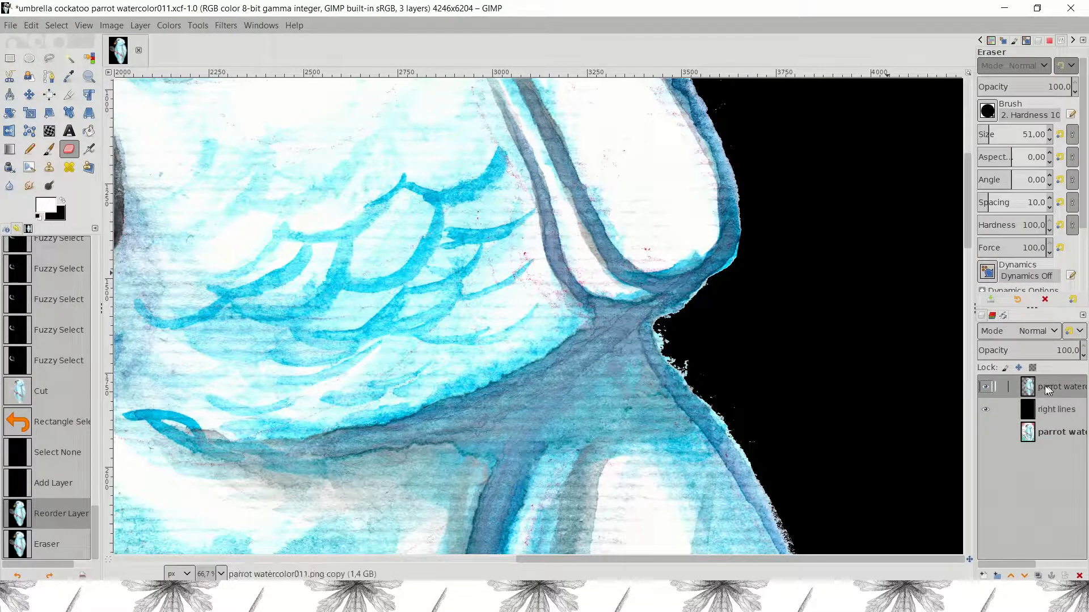
{"action": "mouse_move", "coordinate": [672, 322]}
{"action": "left_mouse_down"}
{"action": "mouse_move", "coordinate": [664, 339]}
{"action": "mouse_move", "coordinate": [690, 379]}
{"action": "left_mouse_up"}
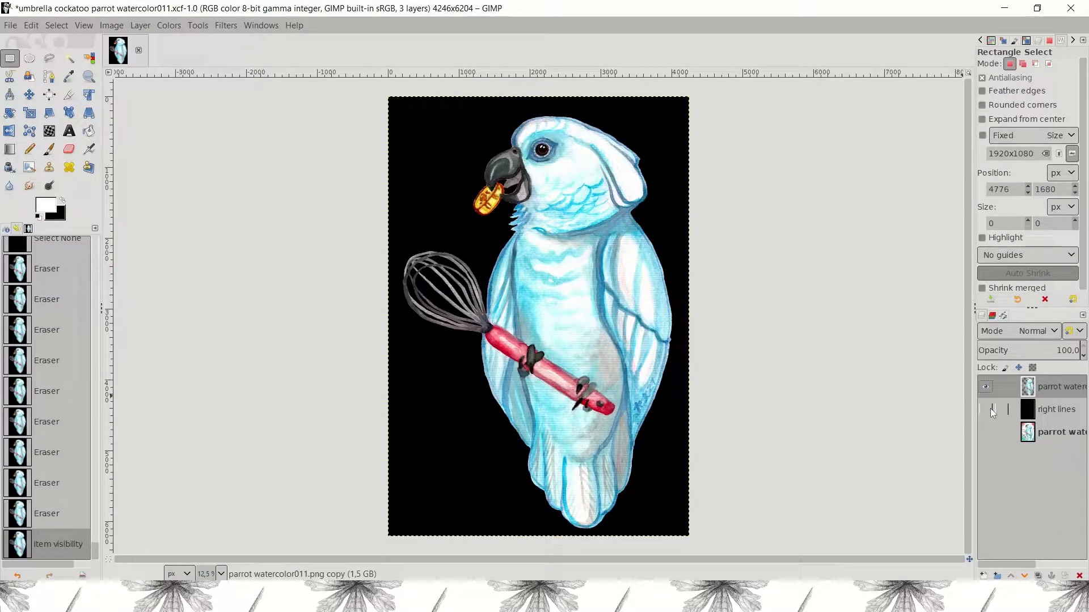
{"action": "left_click", "coordinate": [992, 410]}
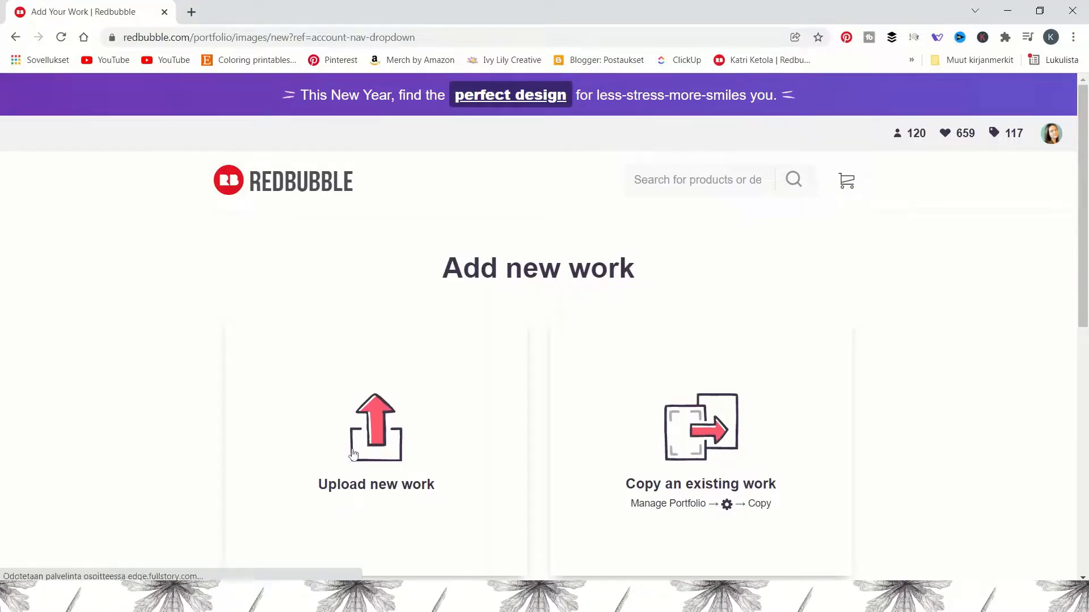
- On Redbubble, try to upload the artwork file as a new work
{"action": "left_click", "coordinate": [355, 450]}
{"action": "left_click", "coordinate": [416, 335]}
{"action": "key", "text": "Return"}
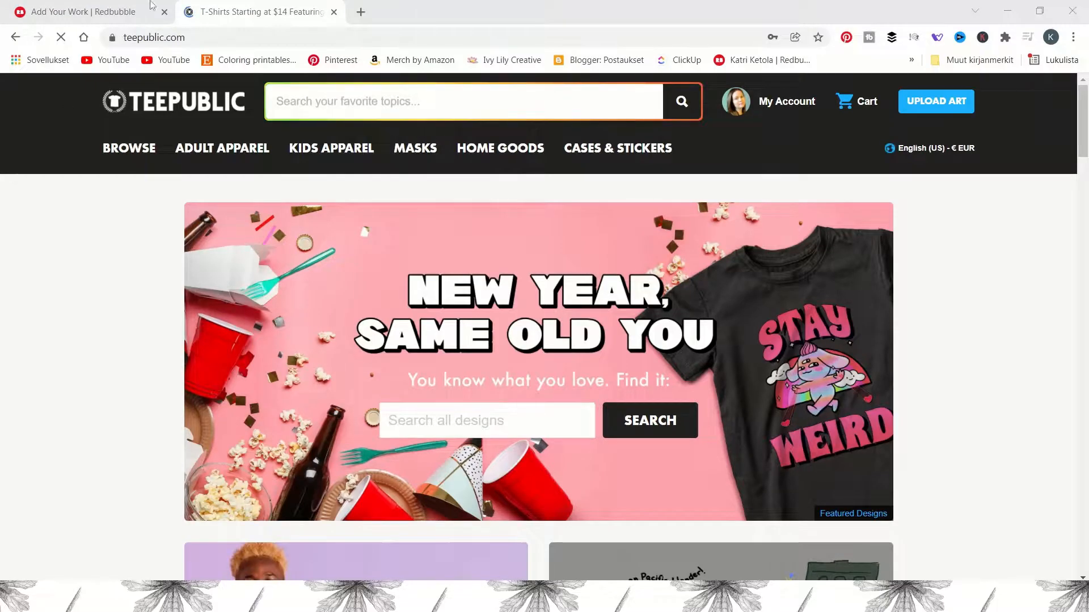
- On TeePublic, upload the file "umbrella cockatoo parrot watercolor011 no bg" as a new design
{"action": "left_click", "coordinate": [941, 103]}
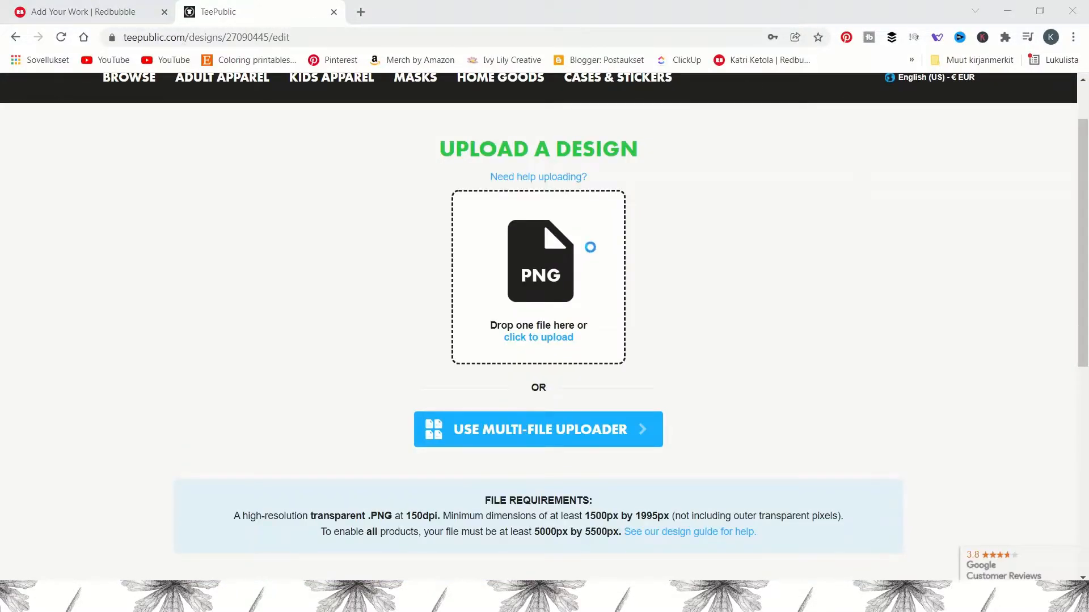
{"action": "left_click", "coordinate": [592, 253]}
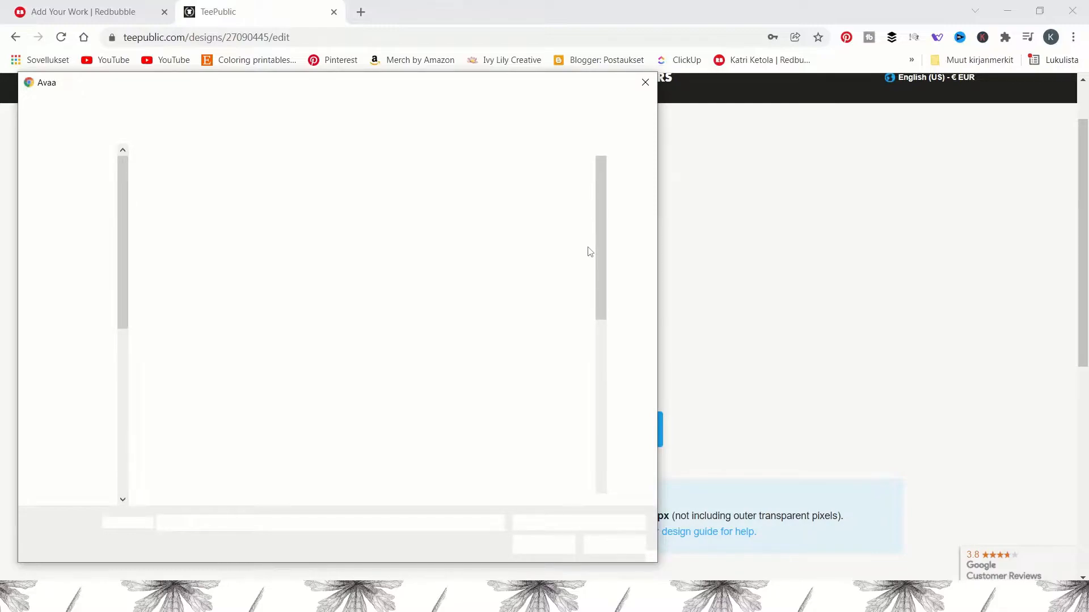
{"action": "left_click", "coordinate": [564, 218]}
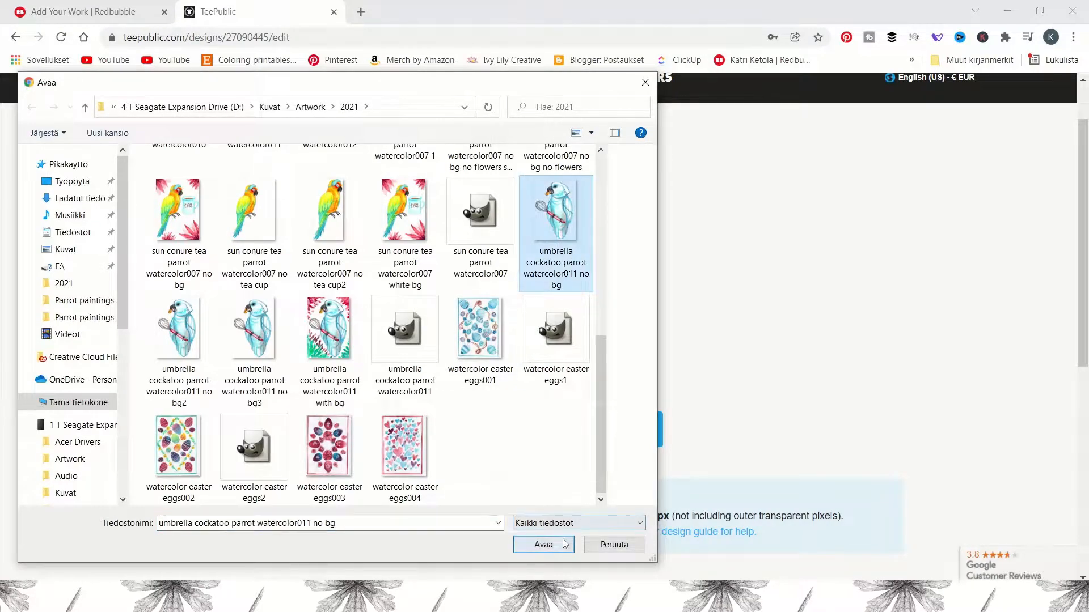
{"action": "left_click", "coordinate": [544, 544]}
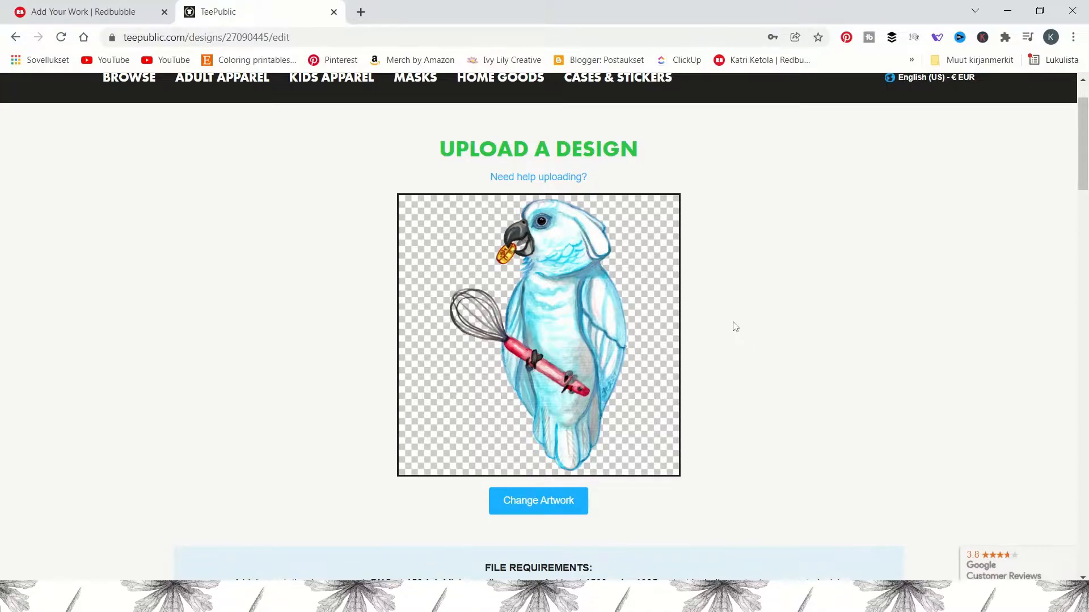
- Set the default color of the apparel items to Black and of the Baseball Tee to Black/White
{"action": "scroll", "coordinate": [735, 327], "scroll_direction": "down", "scroll_amount": 15}
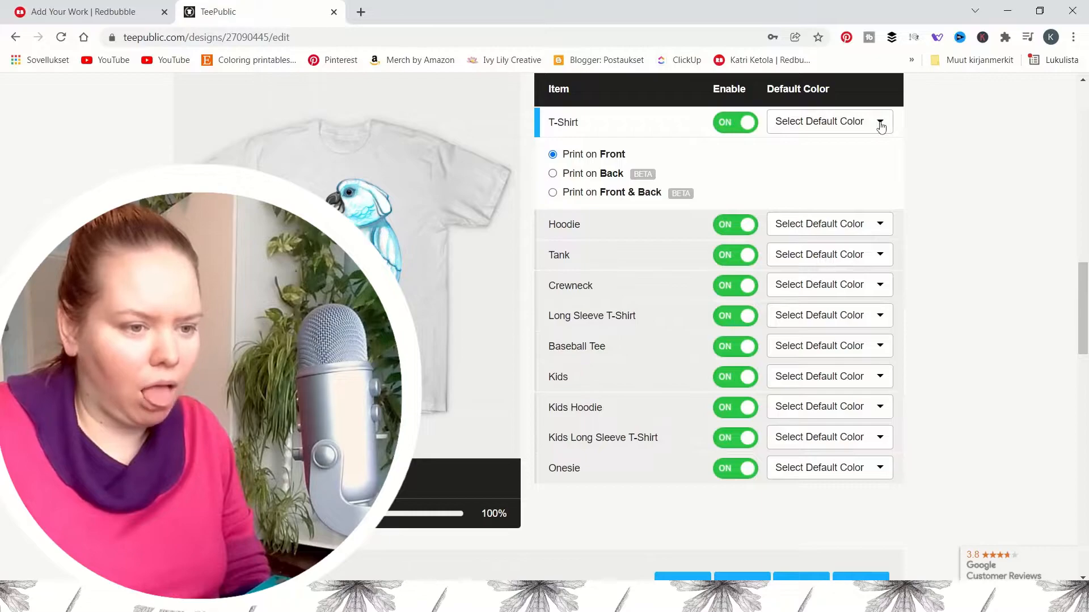
{"action": "left_click", "coordinate": [881, 123]}
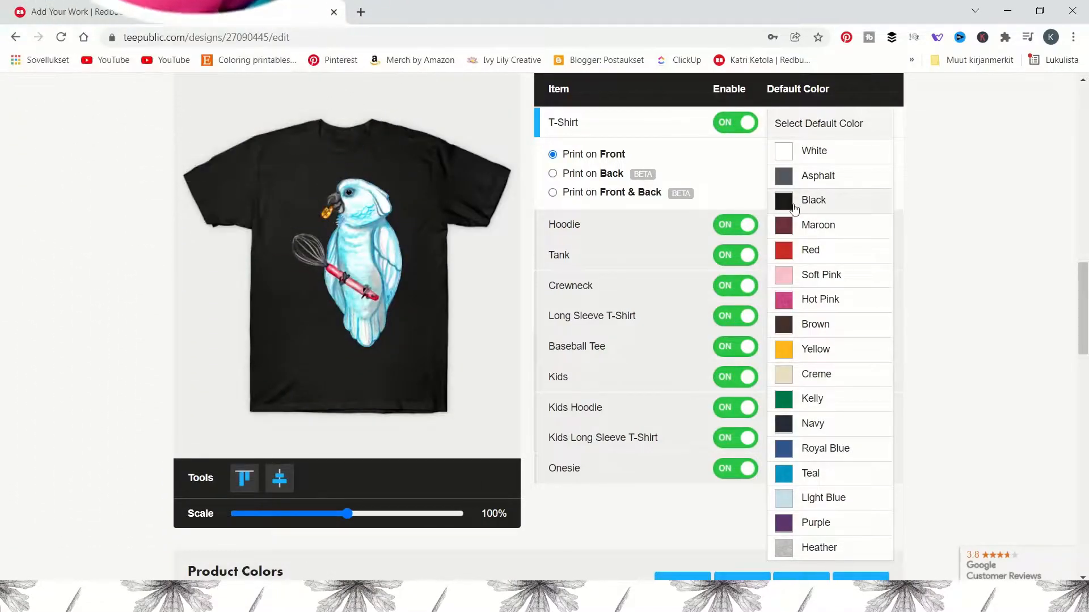
{"action": "left_click", "coordinate": [910, 178]}
{"action": "left_click", "coordinate": [871, 351]}
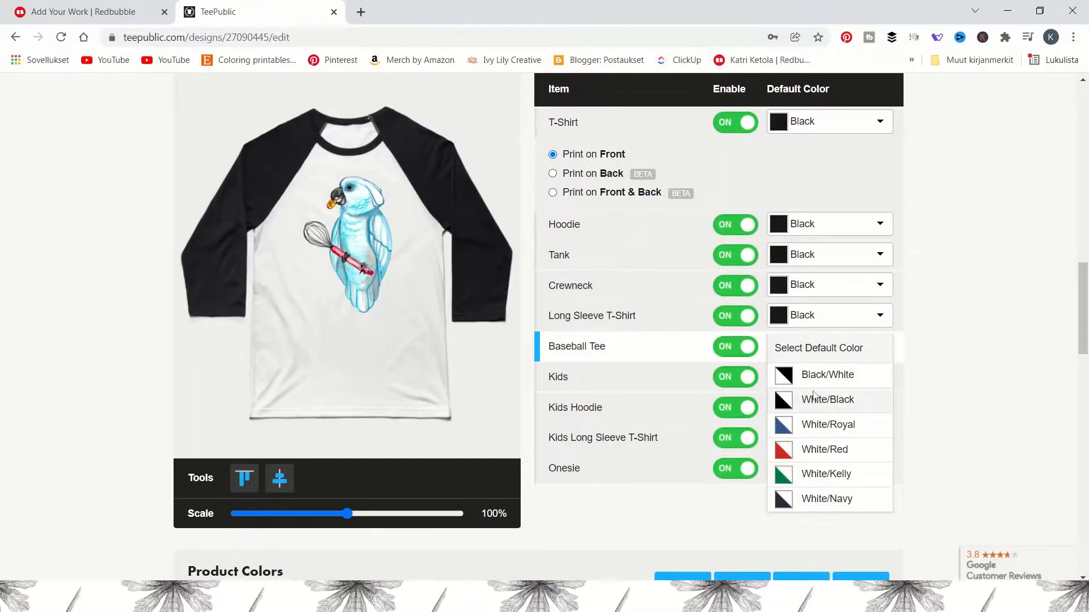
{"action": "left_click", "coordinate": [814, 378]}
- Review the design's available product colors and its sticker and magnet layouts, and close the TeePublic page
{"action": "scroll", "coordinate": [938, 342], "scroll_direction": "down", "scroll_amount": 3}
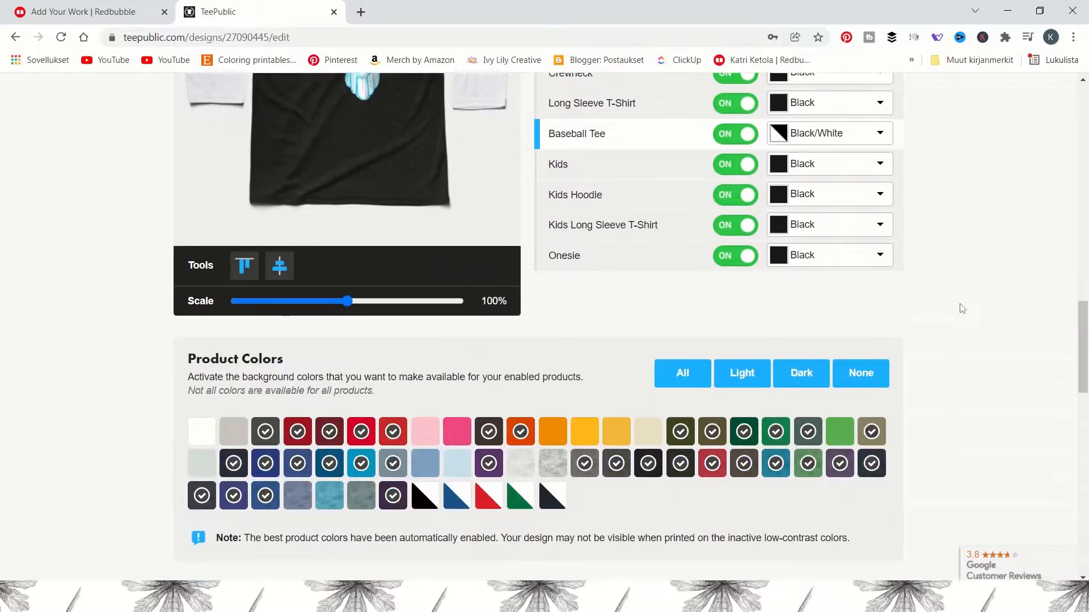
{"action": "scroll", "coordinate": [961, 307], "scroll_direction": "down", "scroll_amount": 3}
{"action": "scroll", "coordinate": [930, 309], "scroll_direction": "down", "scroll_amount": 5}
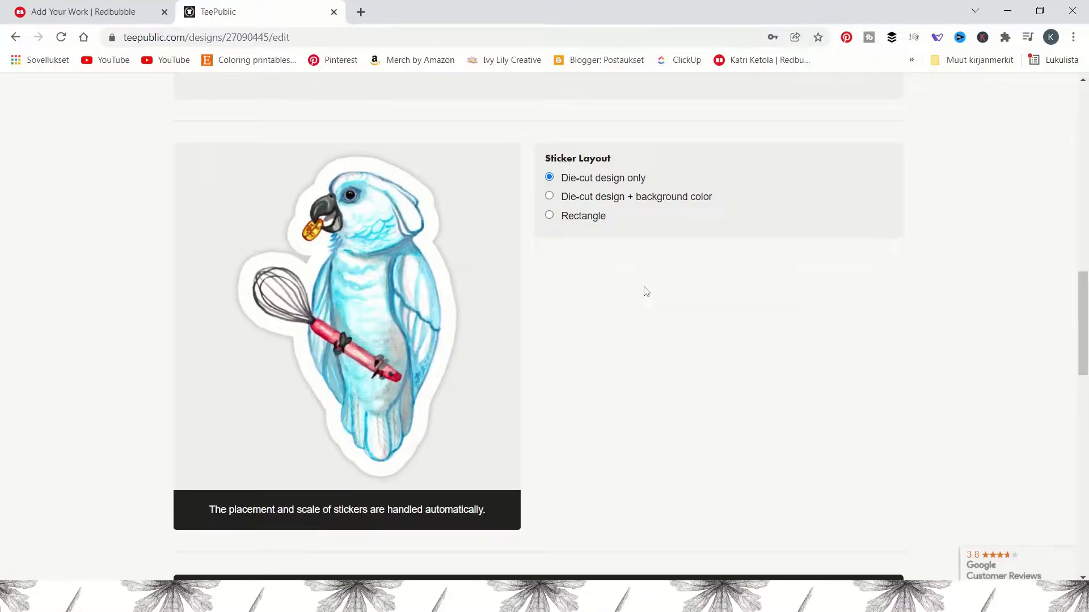
{"action": "scroll", "coordinate": [643, 291], "scroll_direction": "down", "scroll_amount": 7}
{"action": "left_click", "coordinate": [626, 379]}
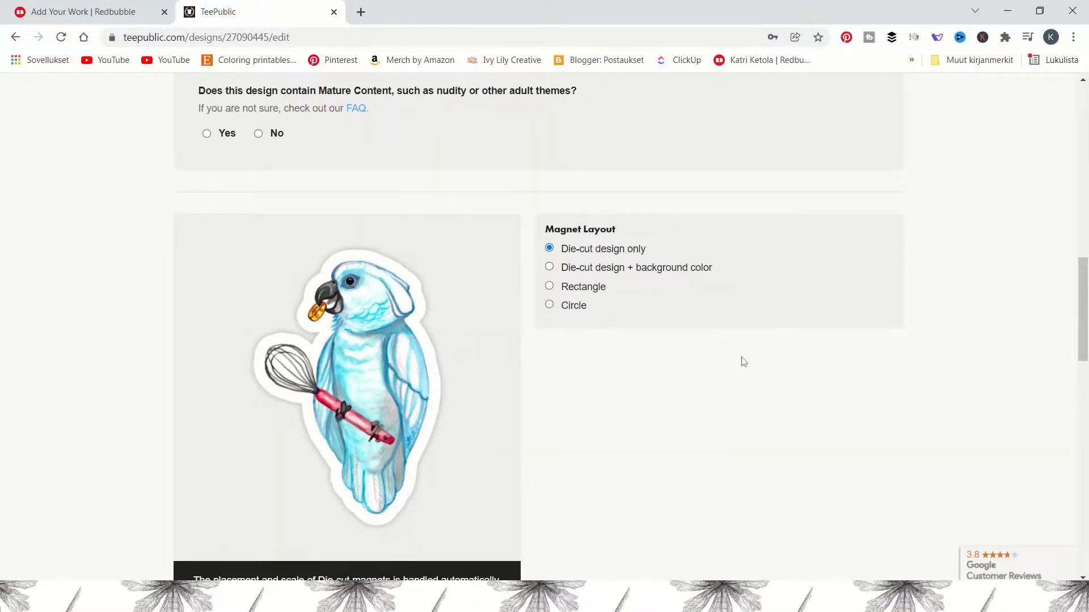
{"action": "scroll", "coordinate": [744, 362], "scroll_direction": "down", "scroll_amount": 10}
{"action": "left_click", "coordinate": [457, 444]}
{"action": "key", "text": "ctrl+w"}
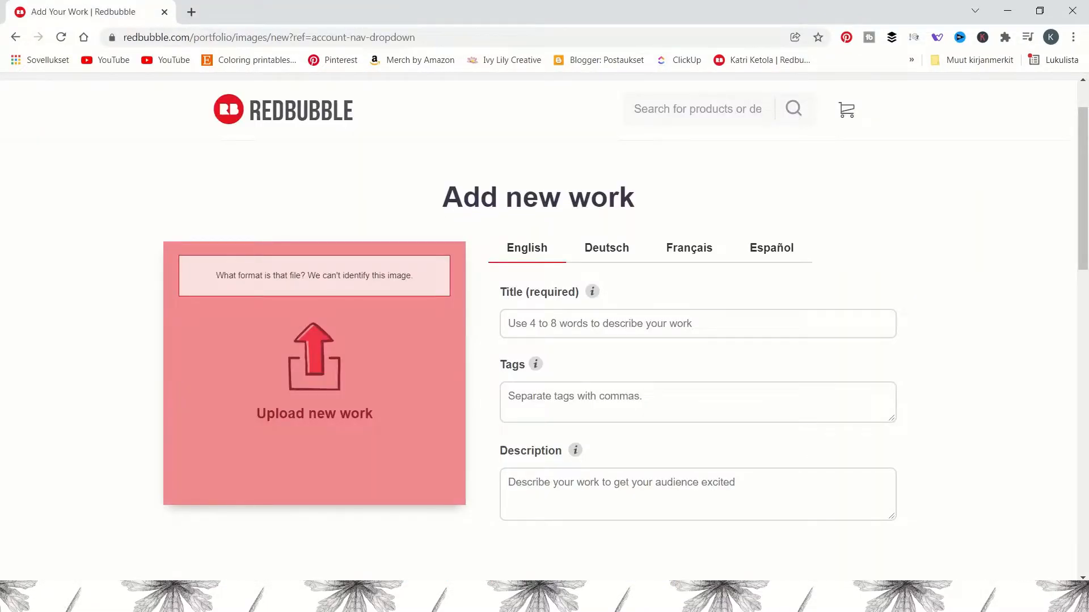
- Open the file "umbrella cockatoo parrot watercolor011 no bg" from the Artwork 2021 folder in Paint 3D
{"action": "key", "text": "alt+Tab"}
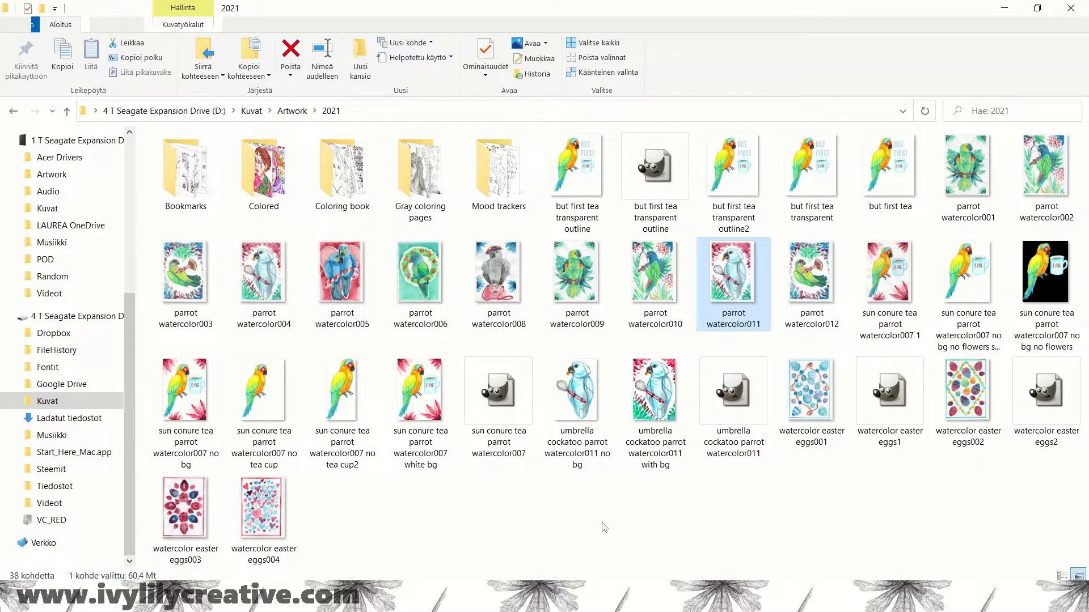
{"action": "double_click", "coordinate": [578, 391]}
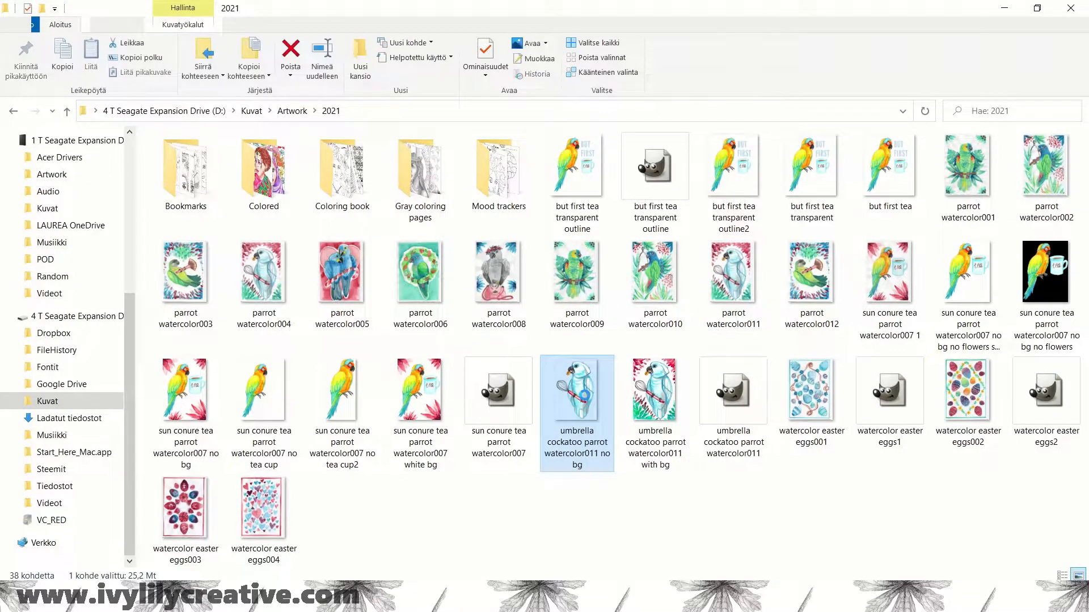
{"action": "right_click", "coordinate": [587, 401]}
{"action": "mouse_move", "coordinate": [655, 400]}
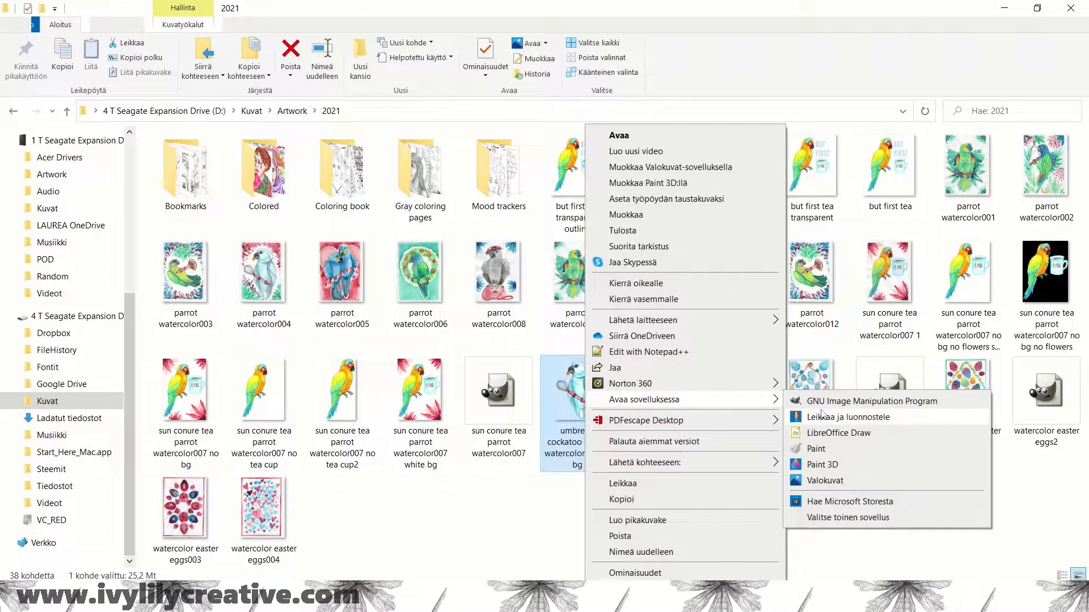
{"action": "left_click", "coordinate": [829, 465]}
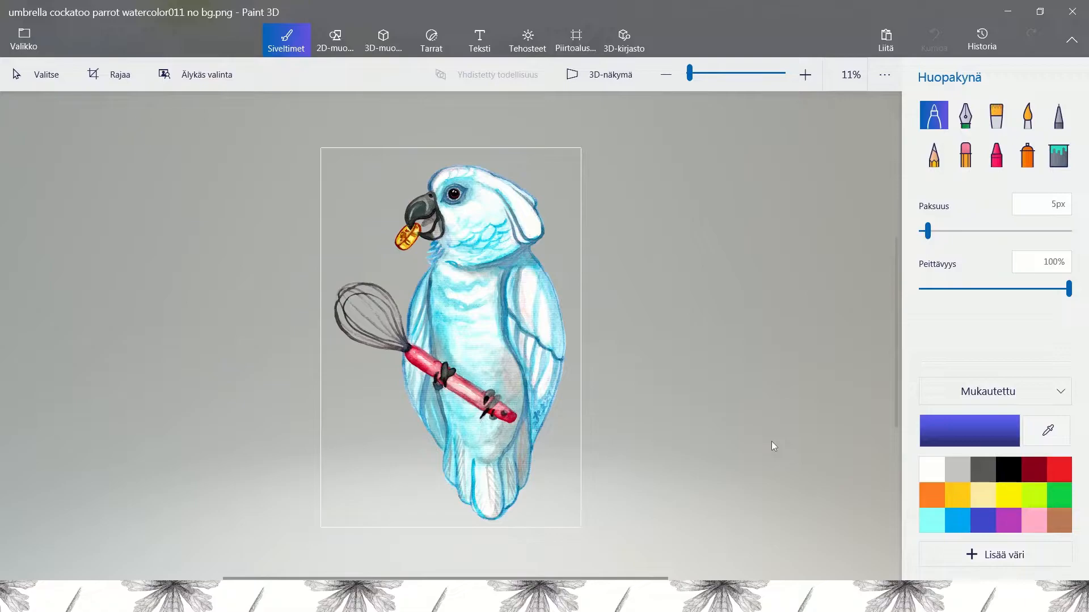
- Save the image as a 2D PNG copy named "umbrella cockatoo parrot watercolor011 no bg2"
{"action": "left_click", "coordinate": [24, 39]}
{"action": "left_click", "coordinate": [71, 218]}
{"action": "left_click", "coordinate": [327, 149]}
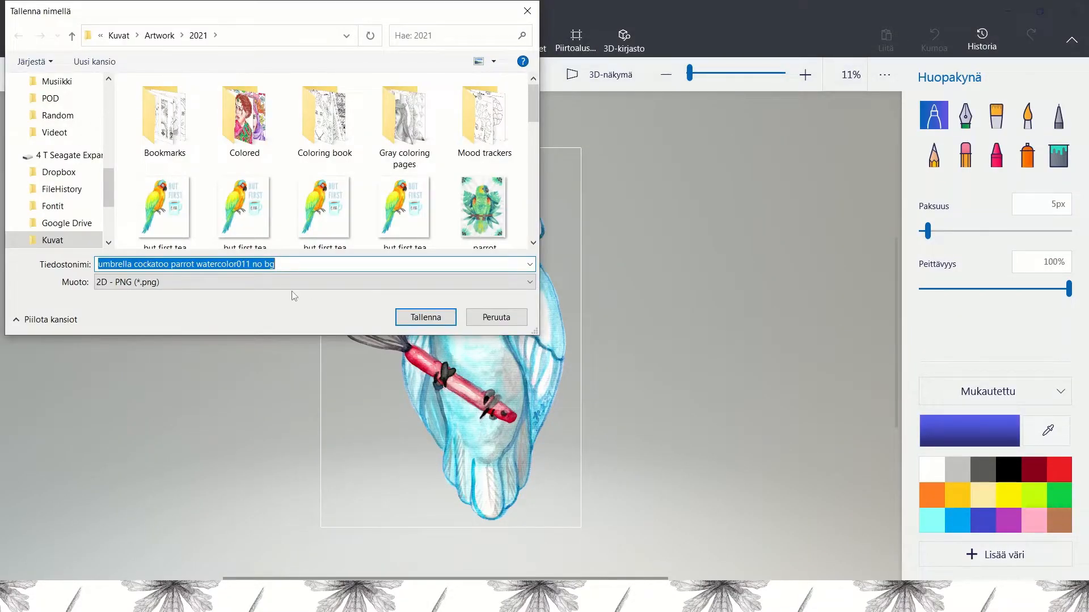
{"action": "left_click", "coordinate": [304, 262]}
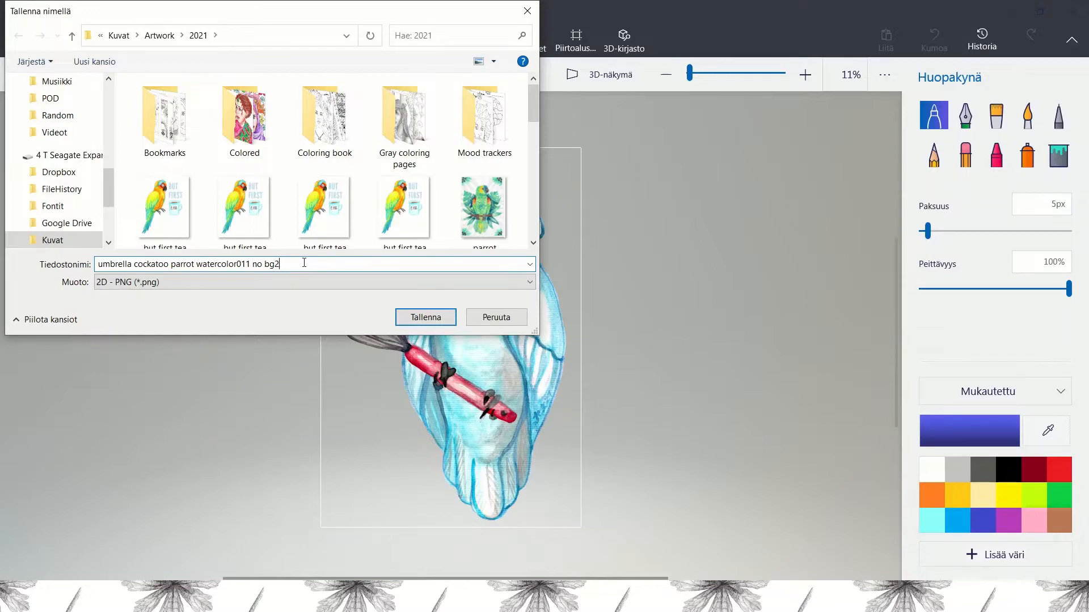
{"action": "type", "text": "2"}
{"action": "left_click", "coordinate": [426, 317]}
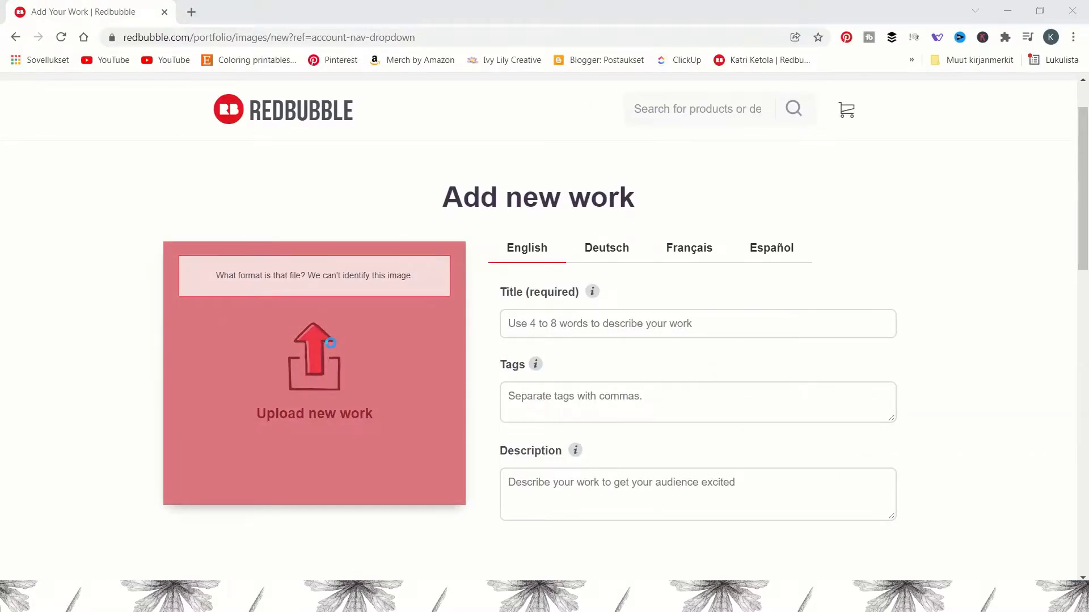
- Upload the re-saved transparent parrot image to Redbubble as a new work and review its product previews
{"action": "left_click", "coordinate": [333, 348]}
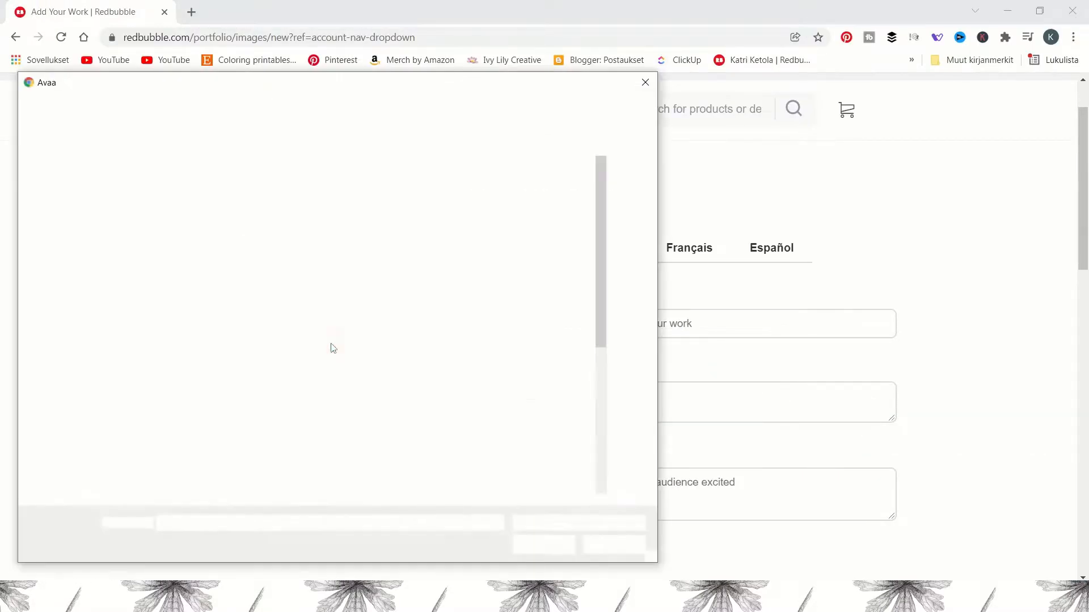
{"action": "left_click", "coordinate": [482, 340]}
{"action": "left_click", "coordinate": [544, 549]}
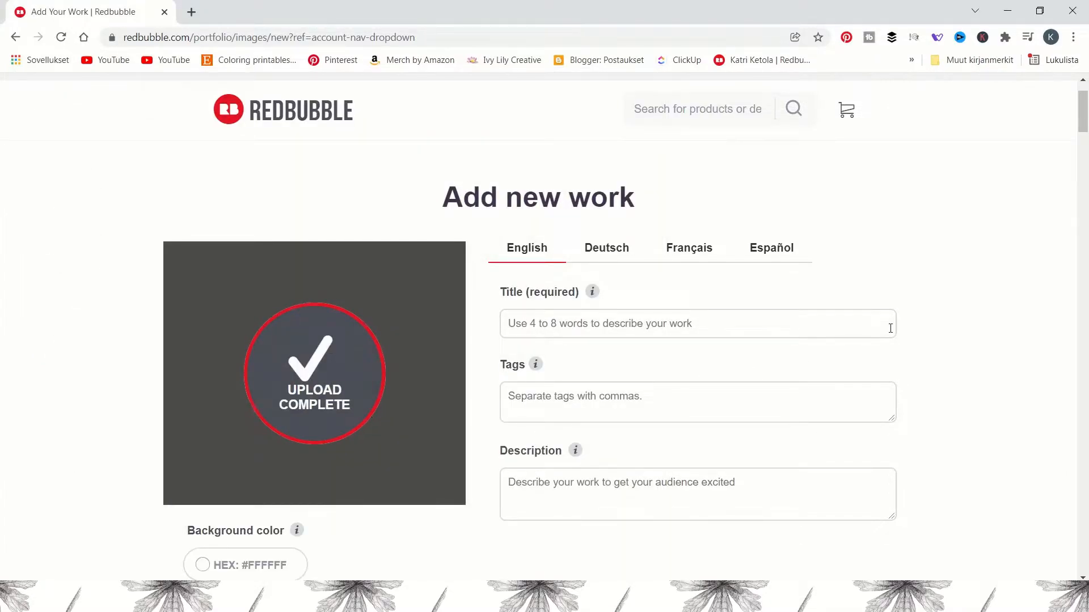
{"action": "scroll", "coordinate": [954, 205], "scroll_direction": "down", "scroll_amount": 15}
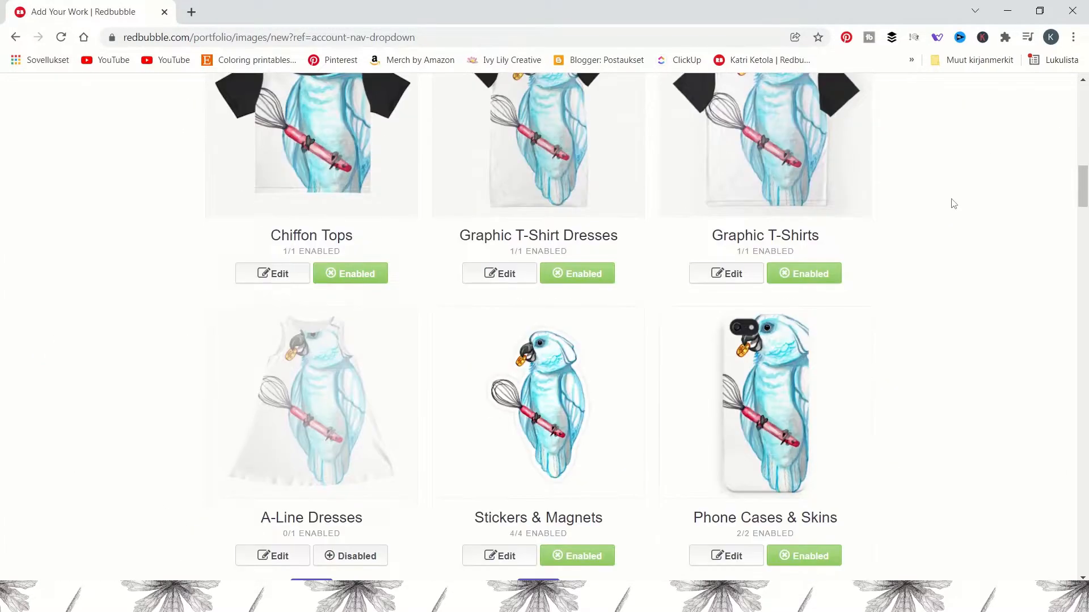
{"action": "scroll", "coordinate": [954, 204], "scroll_direction": "up", "scroll_amount": 4}
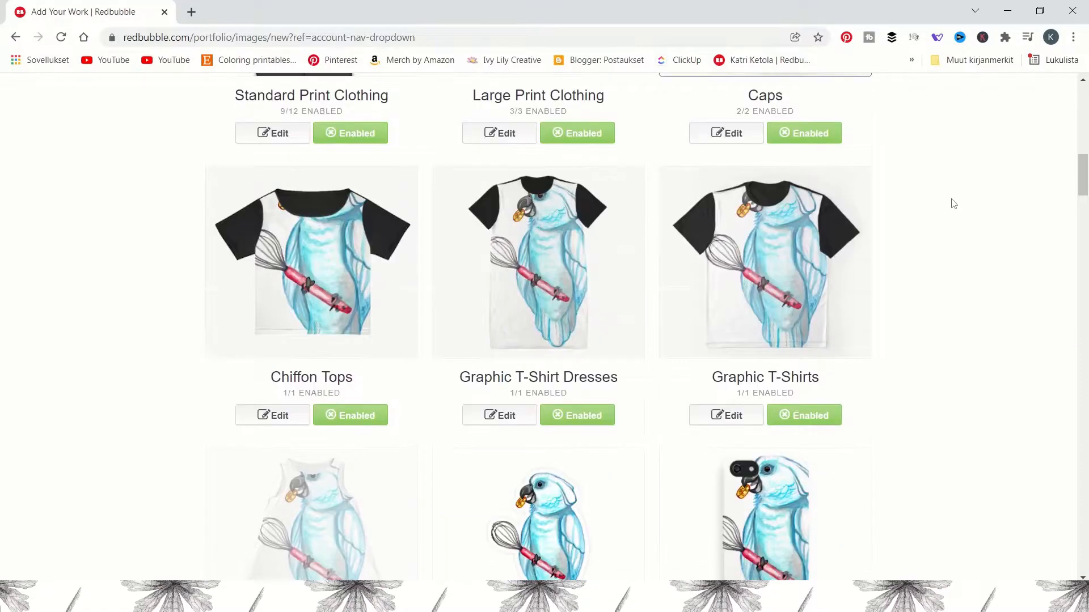
{"action": "scroll", "coordinate": [954, 204], "scroll_direction": "up", "scroll_amount": 7}
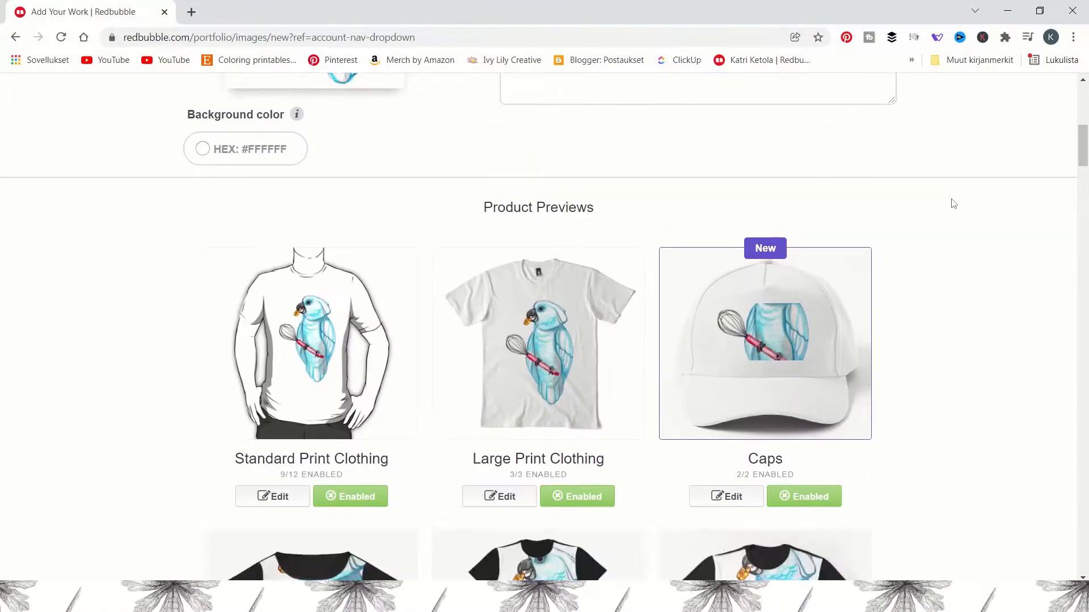
{"action": "scroll", "coordinate": [952, 203], "scroll_direction": "up", "scroll_amount": 5}
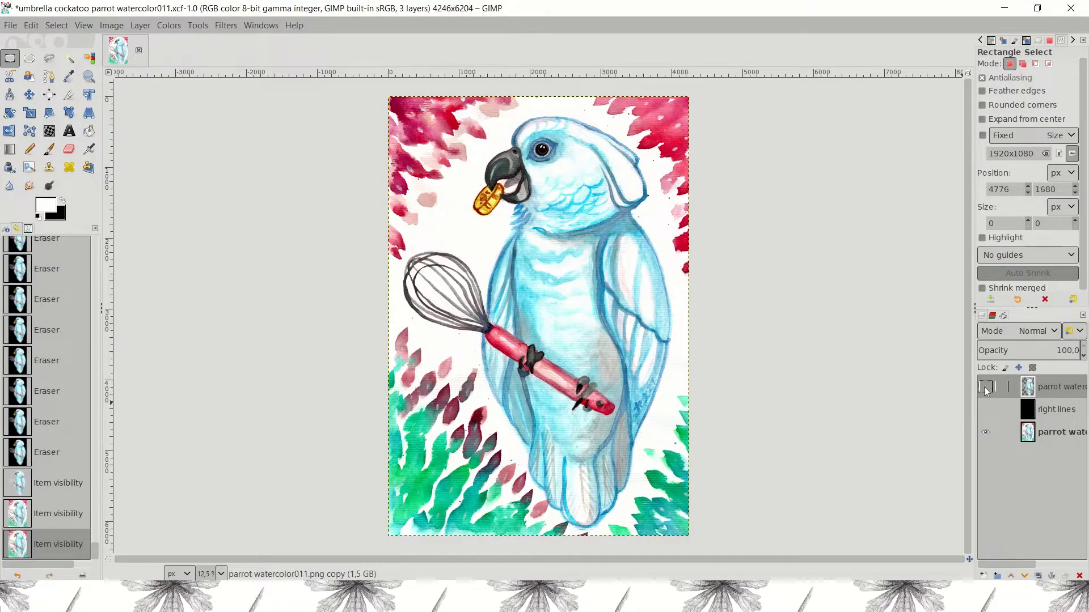
- In GIMP, hide the original background layer and export the cutout as "umbrella cockatoo parrot watercolor011 no bg3.png" with compression level 9
{"action": "left_click", "coordinate": [985, 433]}
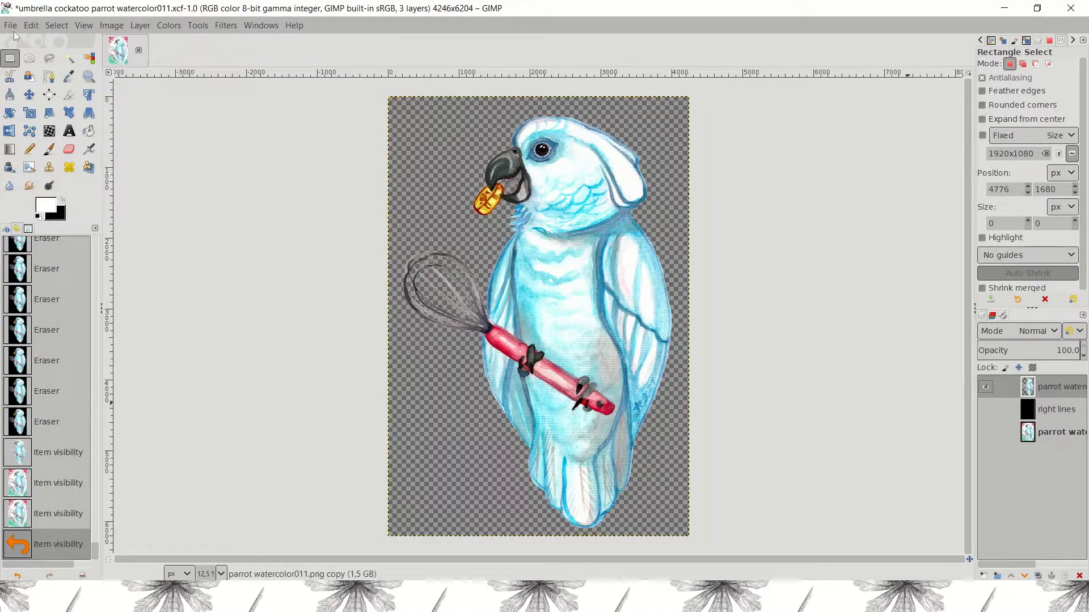
{"action": "left_click", "coordinate": [11, 26]}
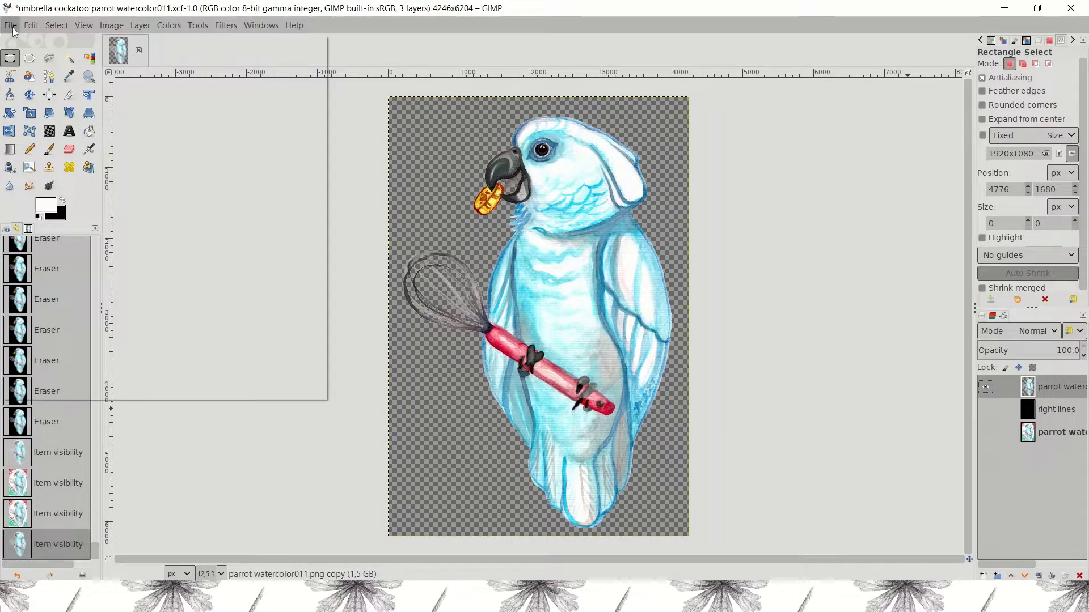
{"action": "left_click", "coordinate": [45, 238]}
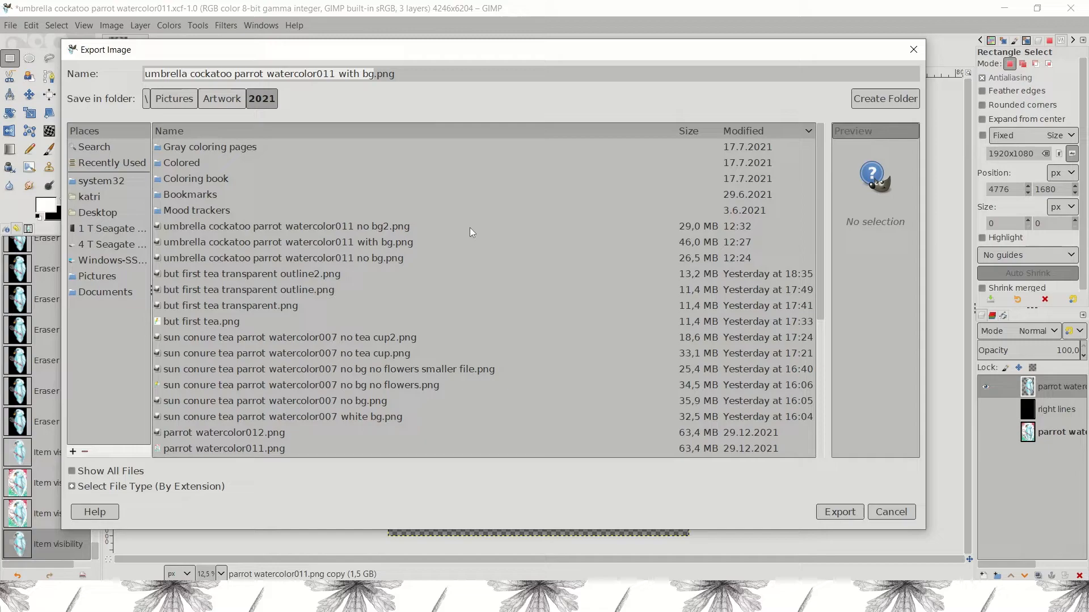
{"action": "left_click", "coordinate": [375, 72]}
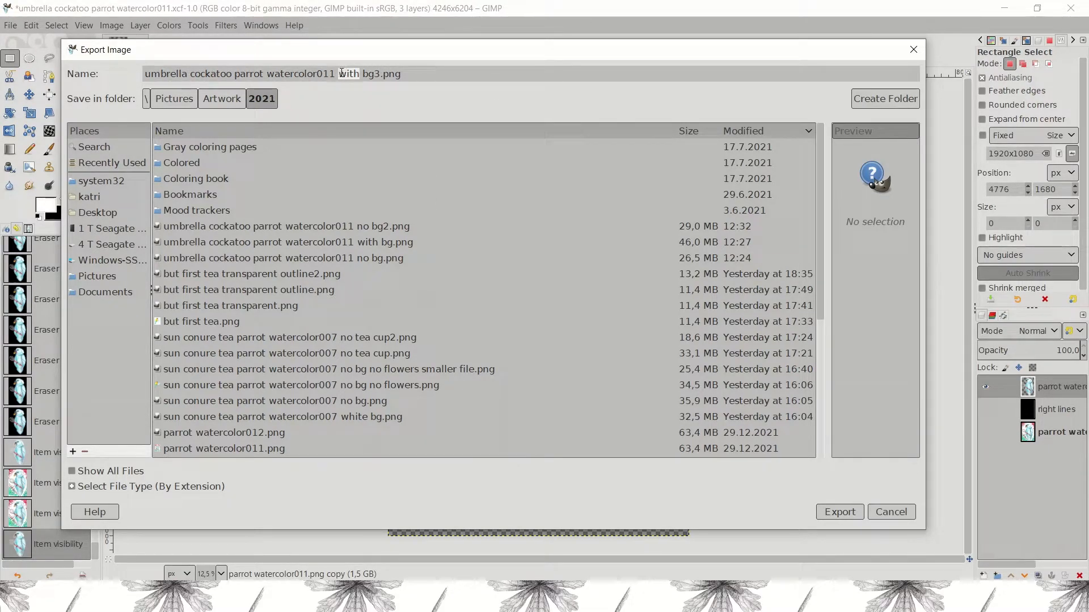
{"action": "left_click", "coordinate": [832, 509]}
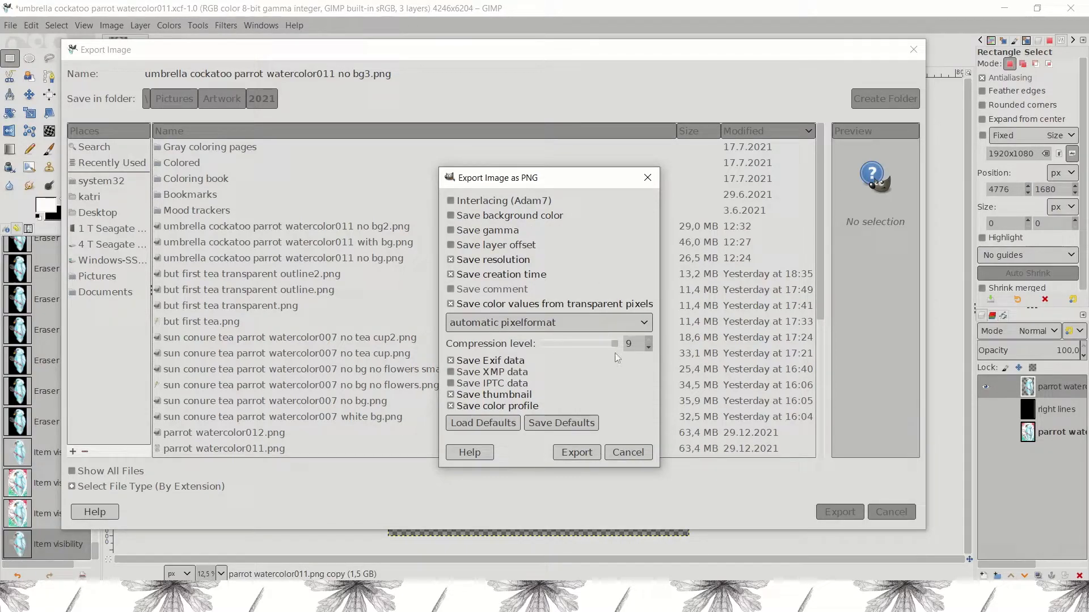
{"action": "left_click", "coordinate": [598, 453]}
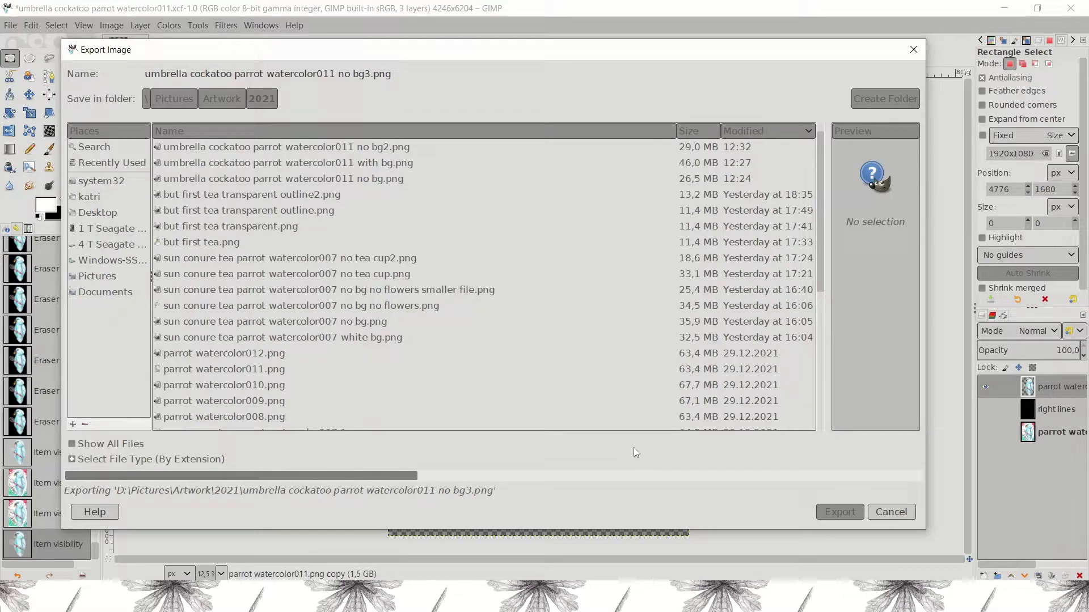
- On Redbubble's Add new work page, upload the newly exported parrot cutout
{"action": "left_click", "coordinate": [354, 344]}
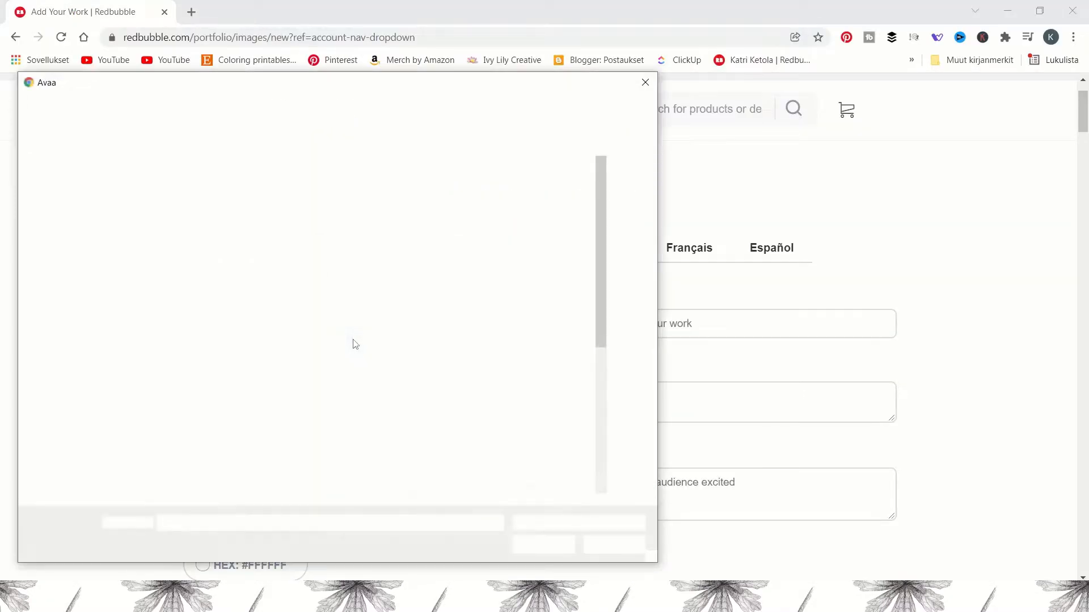
{"action": "left_click", "coordinate": [567, 319]}
{"action": "left_click", "coordinate": [558, 538]}
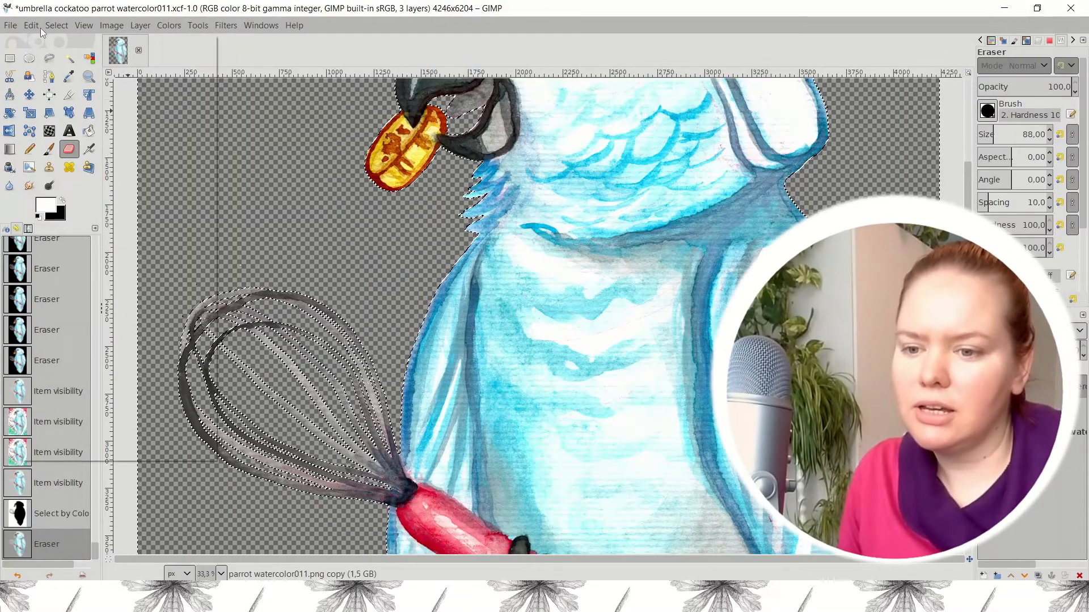
- In GIMP, invert the background selection so the parrot is selected, and grow the selection by 20 px
{"action": "left_click", "coordinate": [61, 27]}
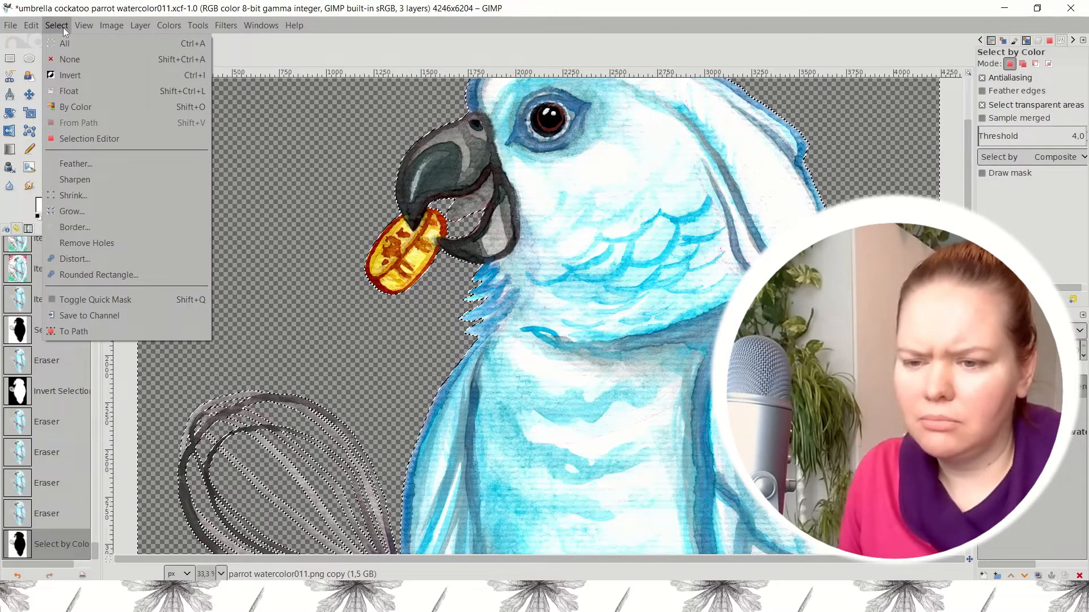
{"action": "left_click", "coordinate": [77, 77]}
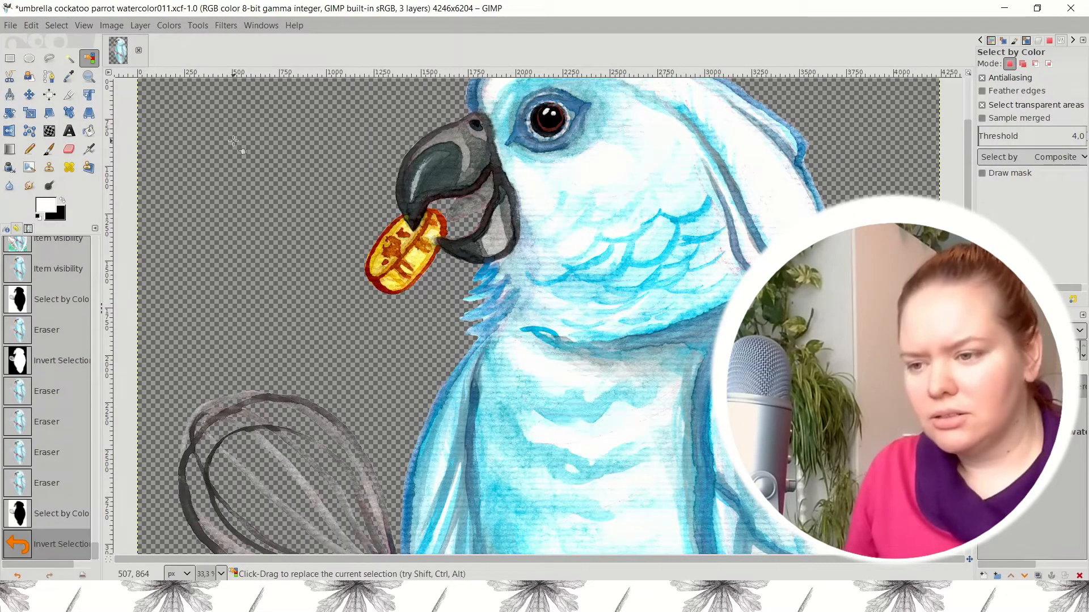
{"action": "left_click", "coordinate": [57, 25]}
{"action": "left_click", "coordinate": [145, 220]}
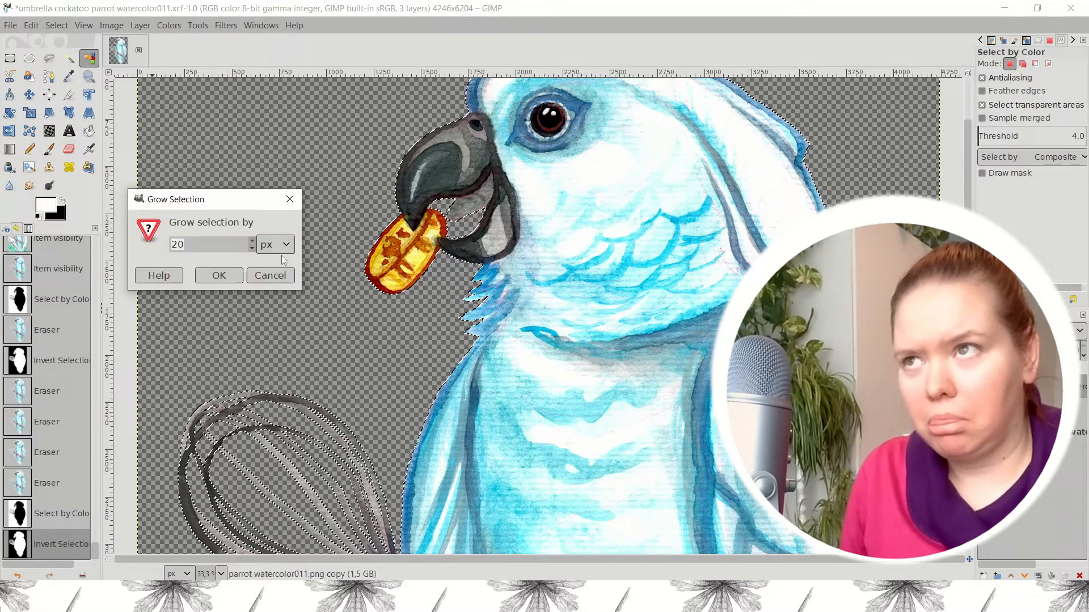
{"action": "key", "text": "Return"}
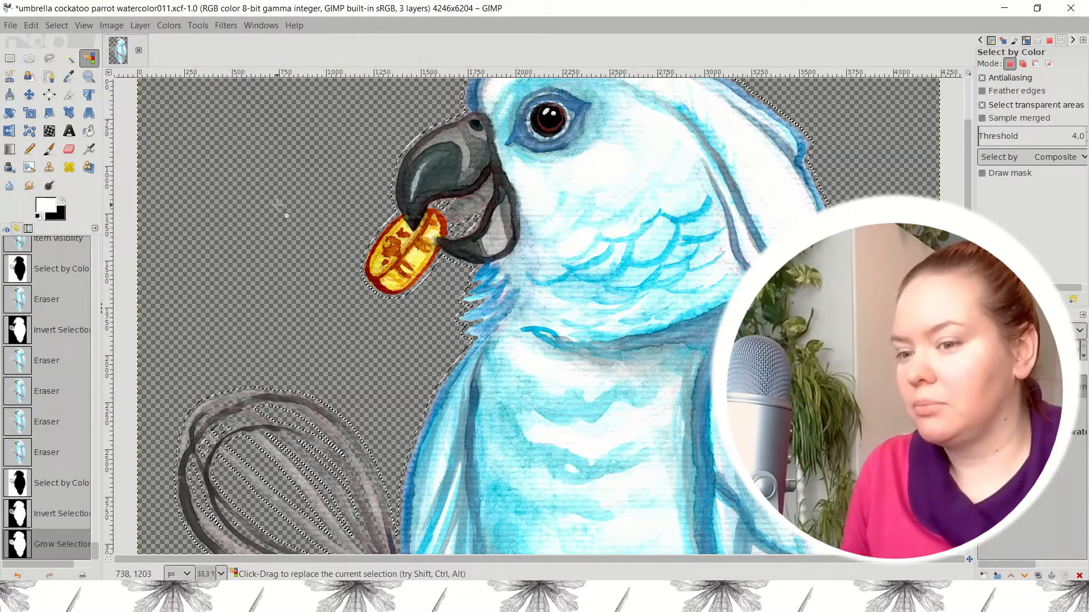
- Add a new 4246 × 6204 px layer named "right lines" with transparent fill above the parrot layer
{"action": "right_click", "coordinate": [1046, 385]}
{"action": "left_click", "coordinate": [972, 98]}
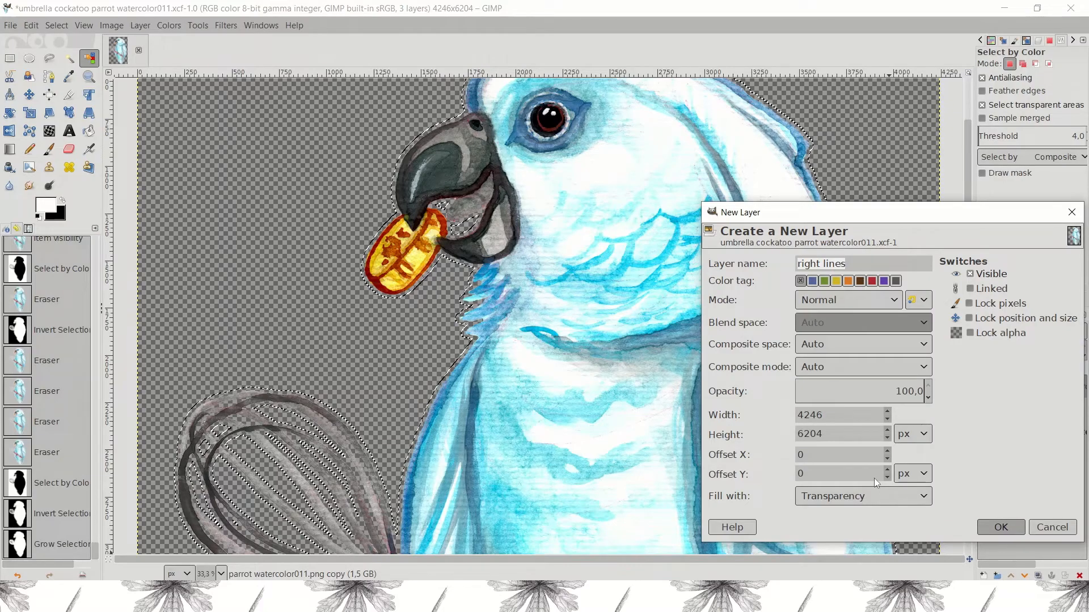
{"action": "key", "text": "Return"}
- Paint white along the parrot's edges within the grown selection and move the painted layer beneath the parrot cutout layer
{"action": "left_click", "coordinate": [49, 150]}
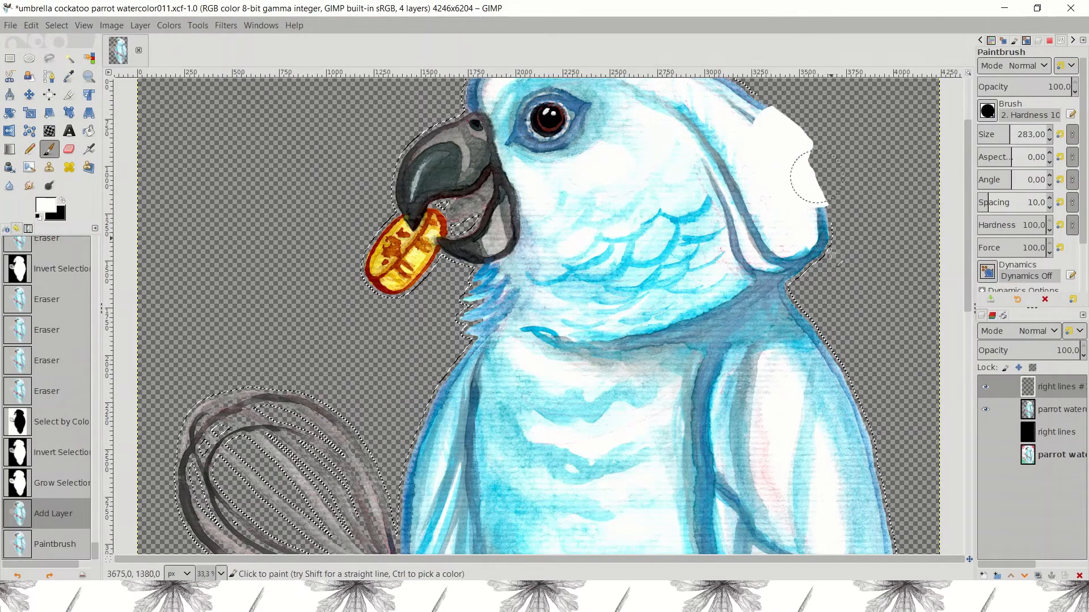
{"action": "left_click_drag", "start_coordinate": [832, 250], "coordinate": [775, 306]}
{"action": "scroll", "coordinate": [626, 152], "scroll_direction": "down", "scroll_amount": 3}
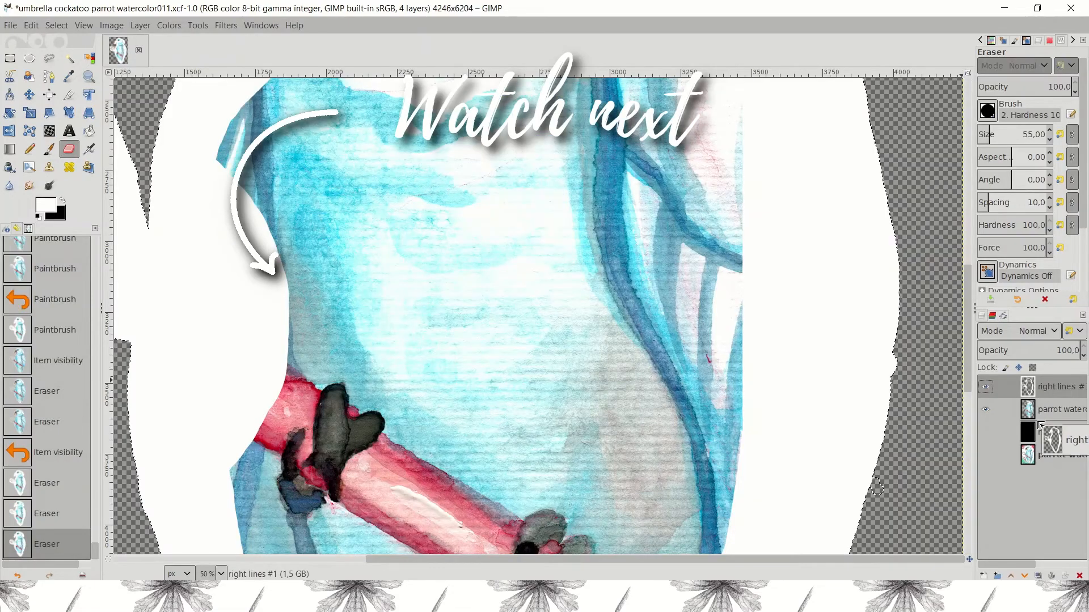
{"action": "left_click_drag", "start_coordinate": [1055, 387], "coordinate": [1055, 417]}
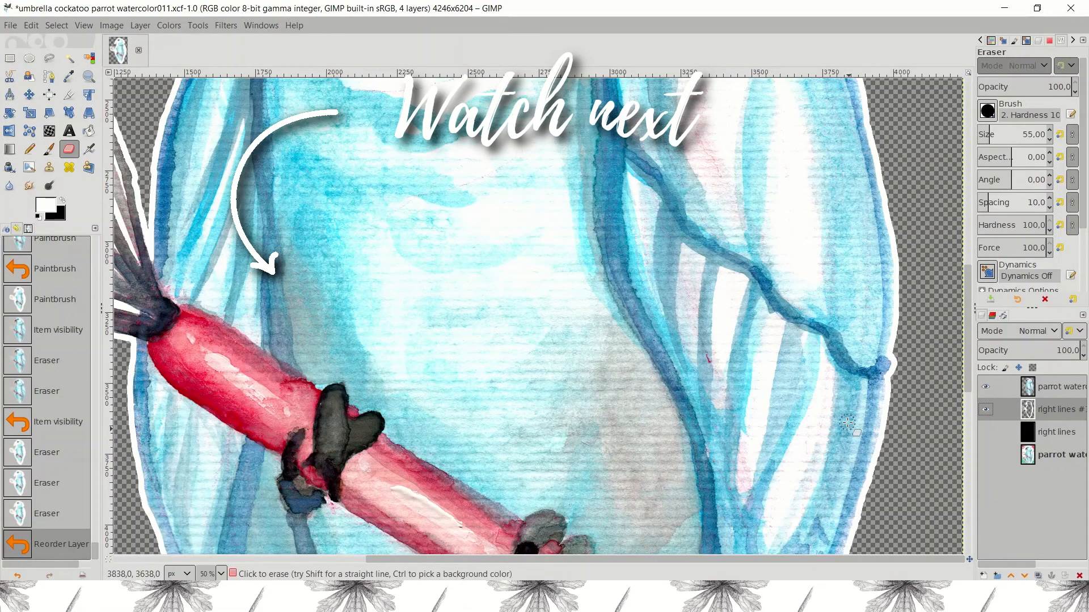